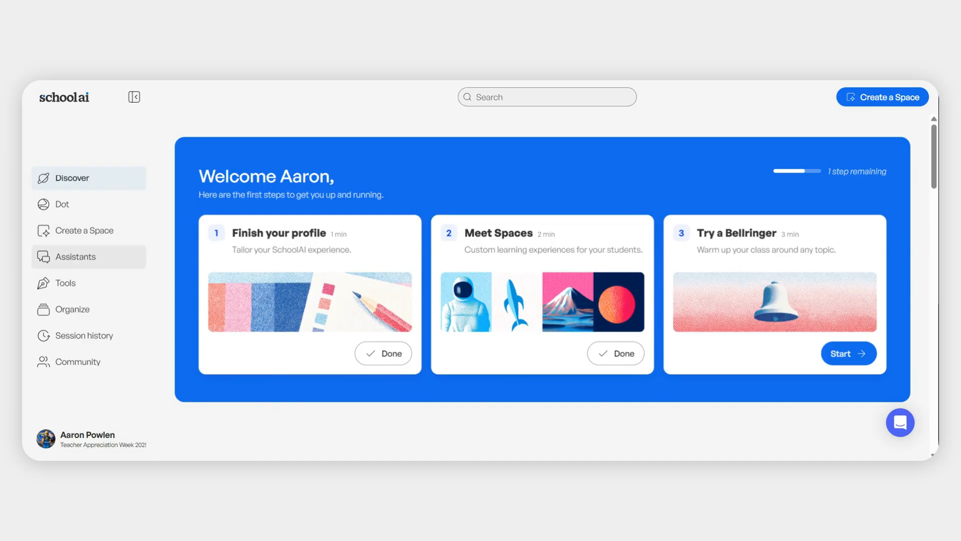
Look over the Tools and Organize pages and open the form for creating a Space
{"action": "left_click", "coordinate": [60, 265]}
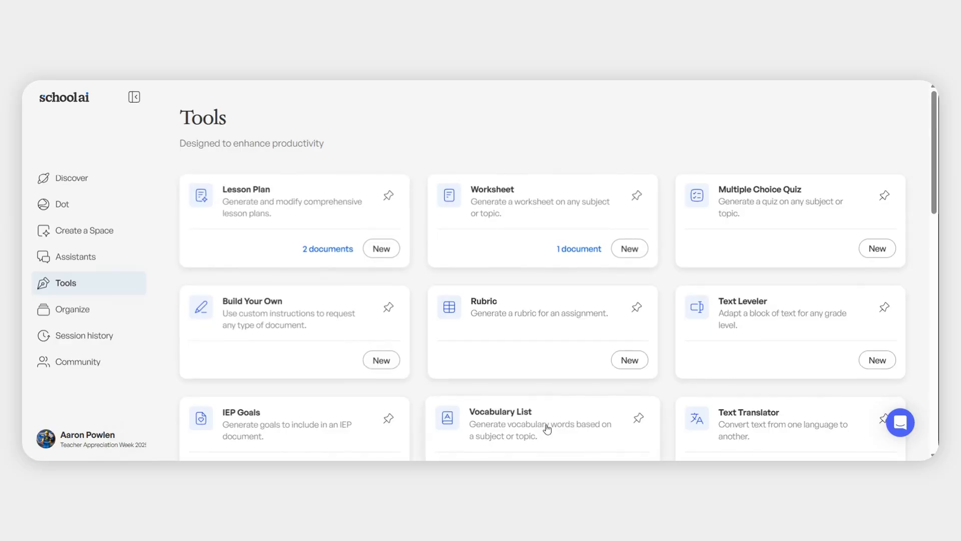
{"action": "left_click", "coordinate": [80, 319]}
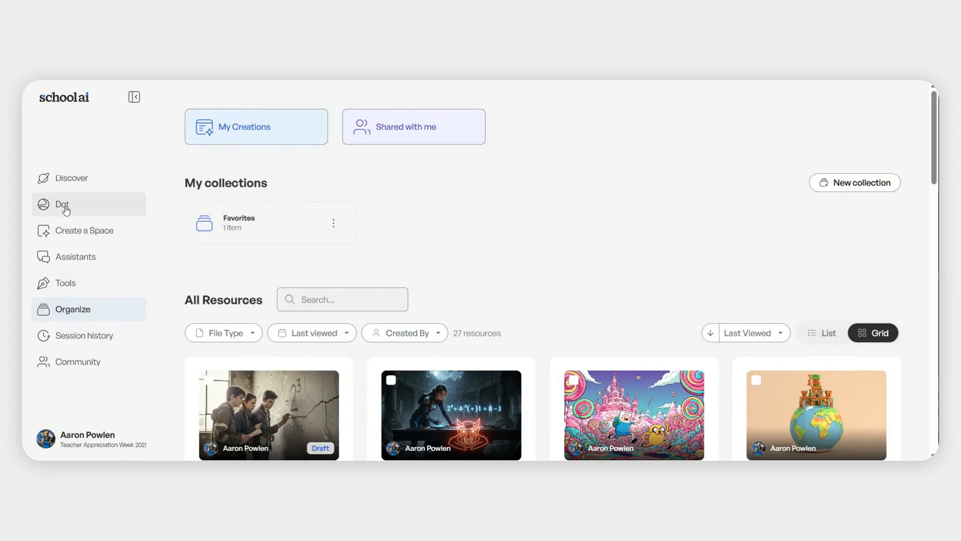
{"action": "left_click", "coordinate": [68, 230]}
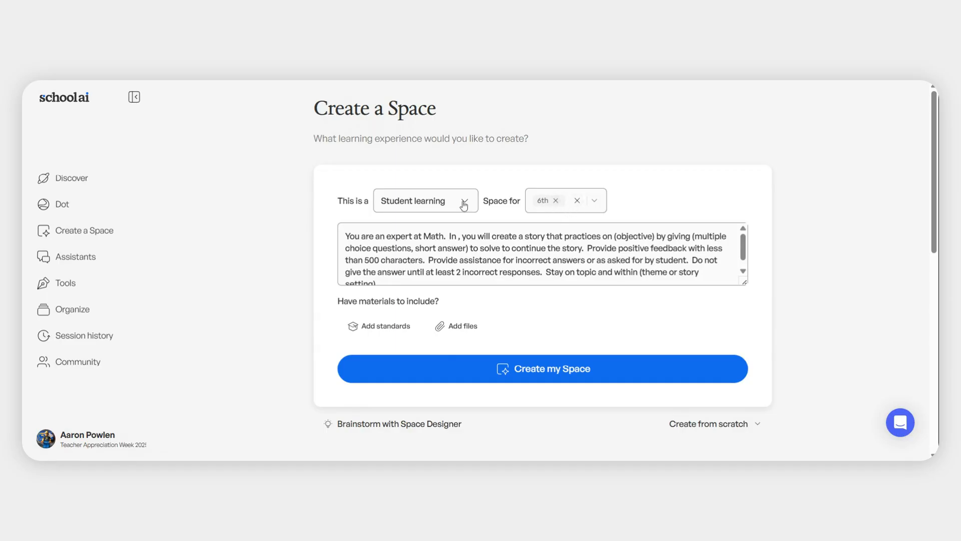
Clear the grade level of the student learning Space and select 6th
{"action": "left_click", "coordinate": [577, 201]}
{"action": "left_click", "coordinate": [579, 204]}
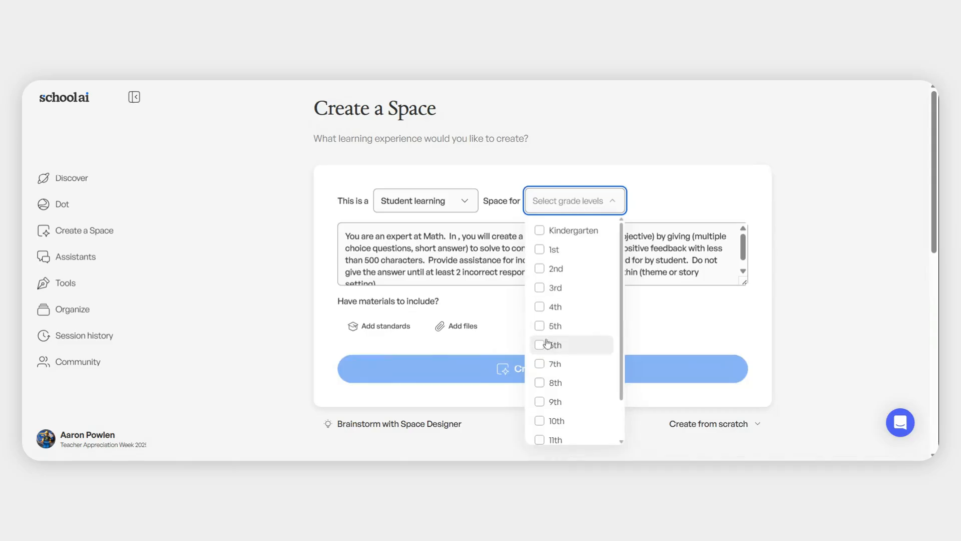
{"action": "left_click", "coordinate": [540, 353]}
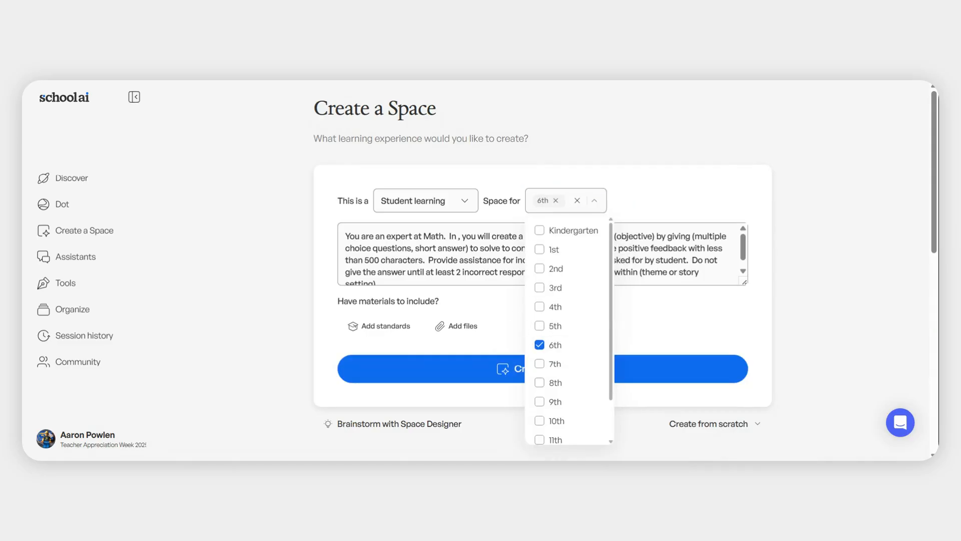
{"action": "left_click", "coordinate": [688, 200]}
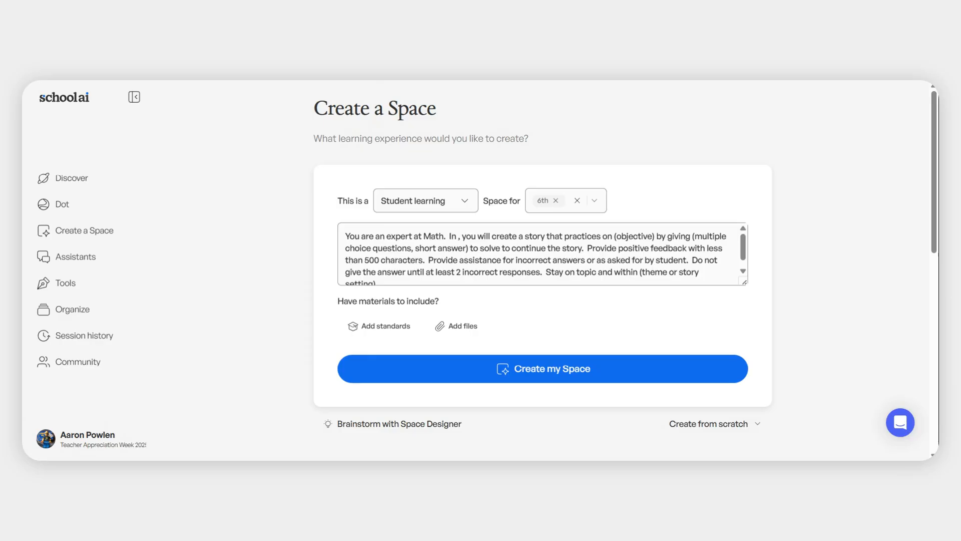
Insert "the world of Naruto" as the story setting after "In" in the prompt's second sentence
{"action": "left_click", "coordinate": [456, 235]}
{"action": "left_click", "coordinate": [458, 236]}
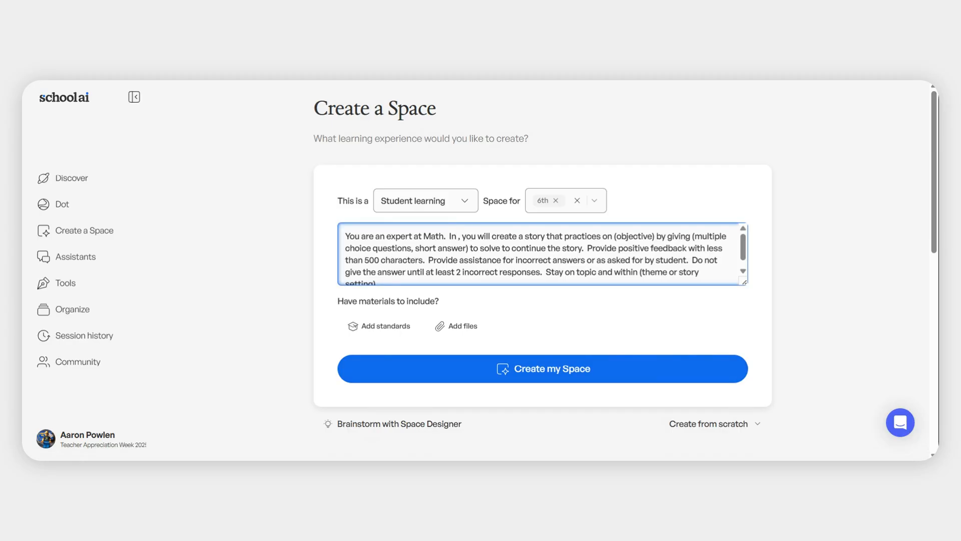
{"action": "type", "text": "Naruto"}
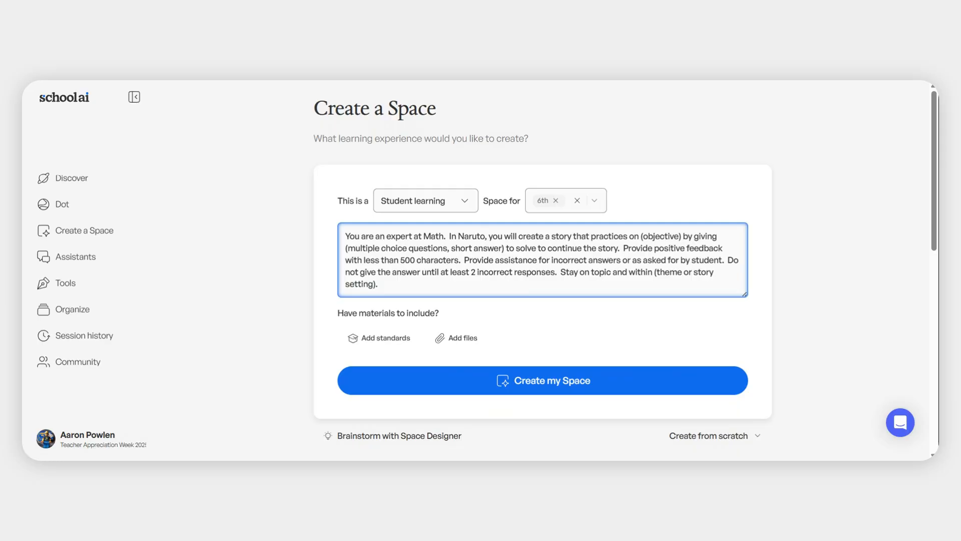
{"action": "key", "text": "Left"}
{"action": "key", "text": "Left"}
{"action": "key", "text": "Left"}
{"action": "type", "text": "the worl"}
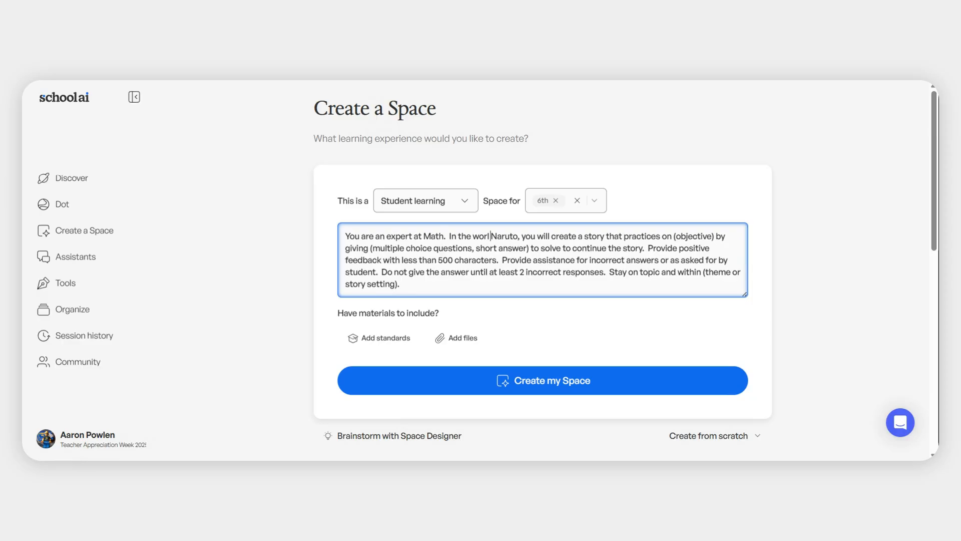
{"action": "type", "text": "d of"}
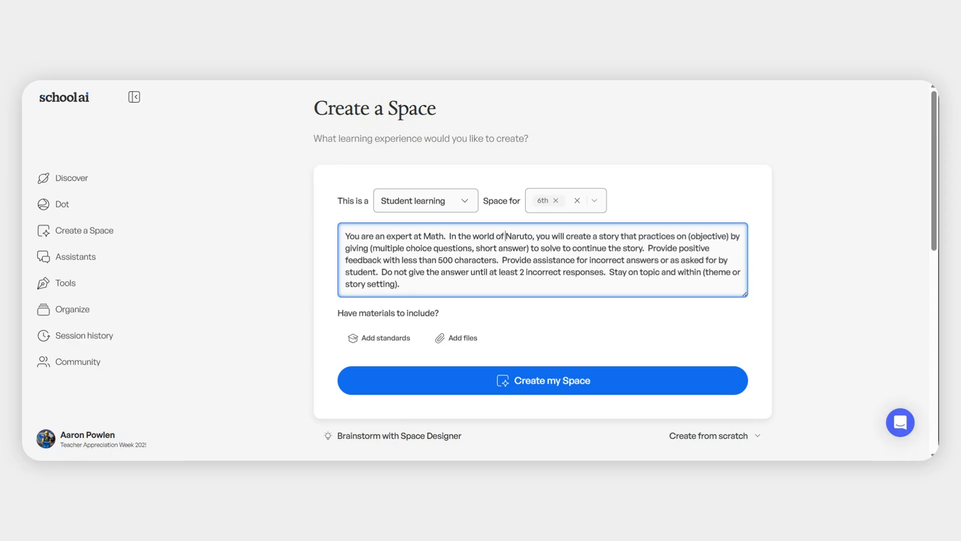
Replace the "(objective)" placeholder in the prompt with the standard code "nc.6.rp.1"
{"action": "left_click", "coordinate": [690, 236]}
{"action": "key", "text": "Left"}
{"action": "key", "text": "shift+Right"}
{"action": "key", "text": "shift+Right"}
{"action": "key", "text": "shift+Right"}
{"action": "key", "text": "shift+Right"}
{"action": "key", "text": "shift+Right"}
{"action": "key", "text": "shift+Right"}
{"action": "key", "text": "shift+Right"}
{"action": "key", "text": "shift+Right"}
{"action": "key", "text": "shift+Right"}
{"action": "key", "text": "shift+Right"}
{"action": "key", "text": "shift+Right"}
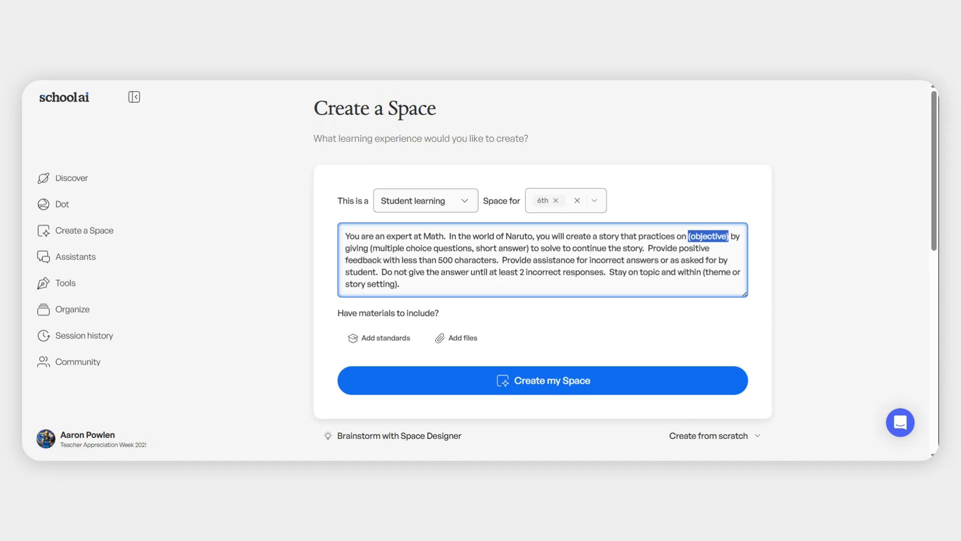
{"action": "key", "text": "BackSpace"}
{"action": "type", "text": "nd"}
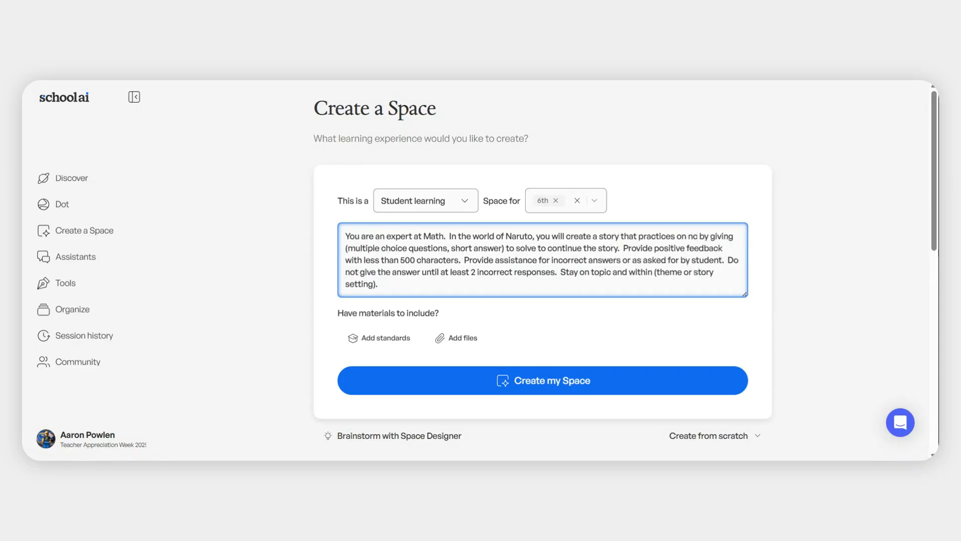
{"action": "type", "text": ".6.rp"}
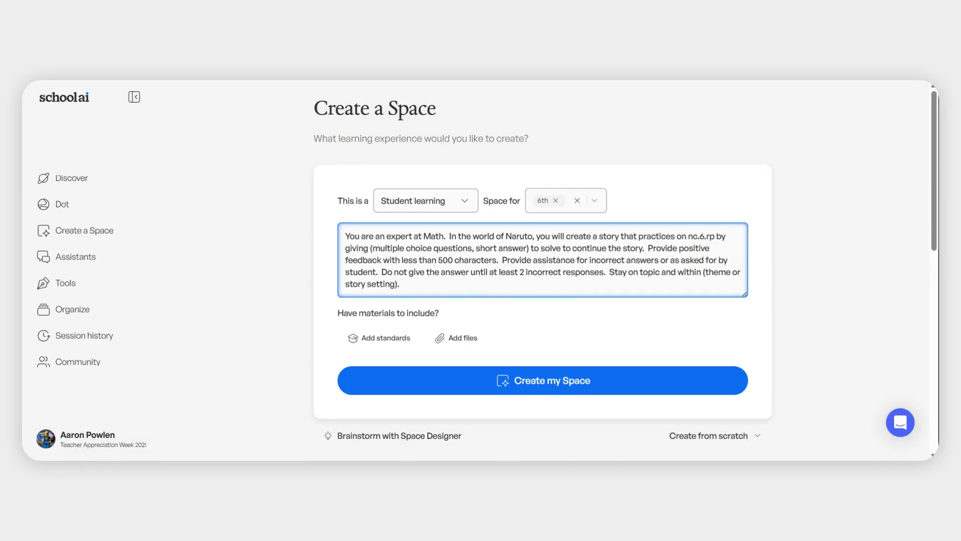
{"action": "type", "text": ".1"}
Remove the multiple choice option and the parentheses from the prompt's question format, leaving only "short answer"
{"action": "left_click_drag", "start_coordinate": [370, 248], "coordinate": [476, 248]}
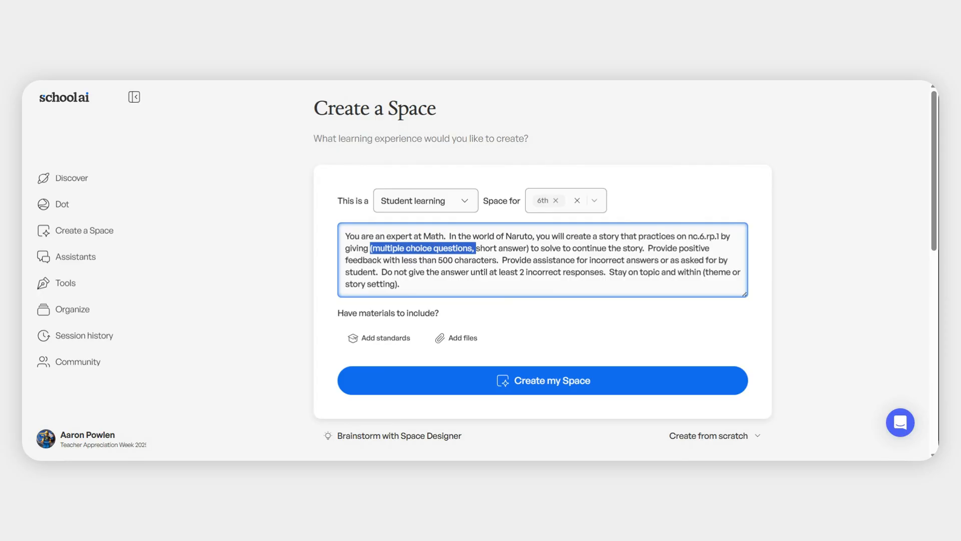
{"action": "key", "text": "BackSpace"}
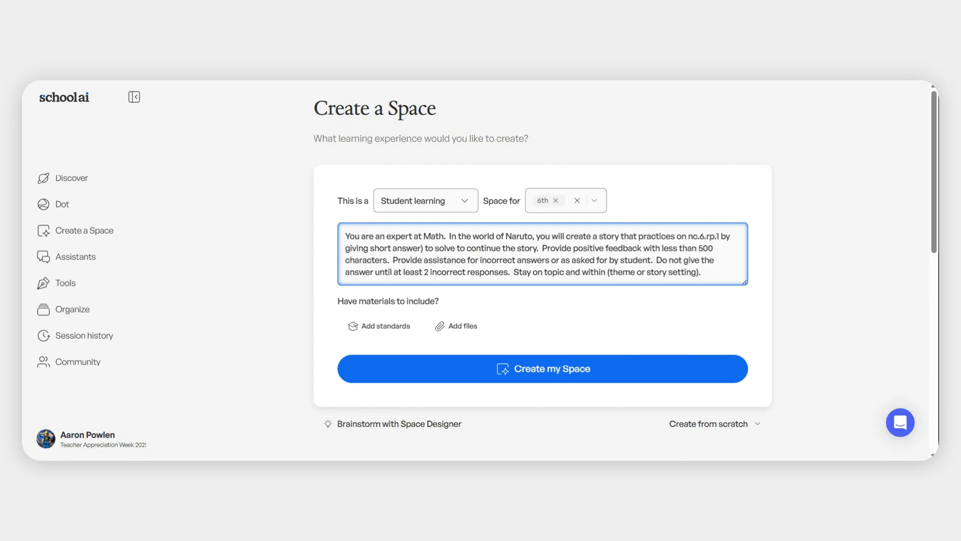
{"action": "key", "text": "BackSpace"}
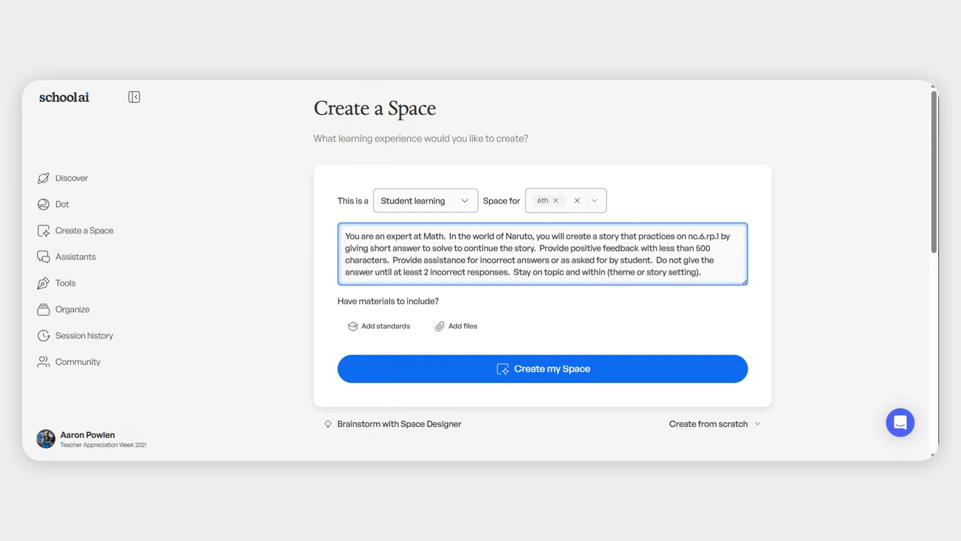
Replace the "(theme or story setting)" placeholder at the end of the prompt with "the world of Naruto"
{"action": "left_click_drag", "start_coordinate": [607, 272], "coordinate": [700, 272]}
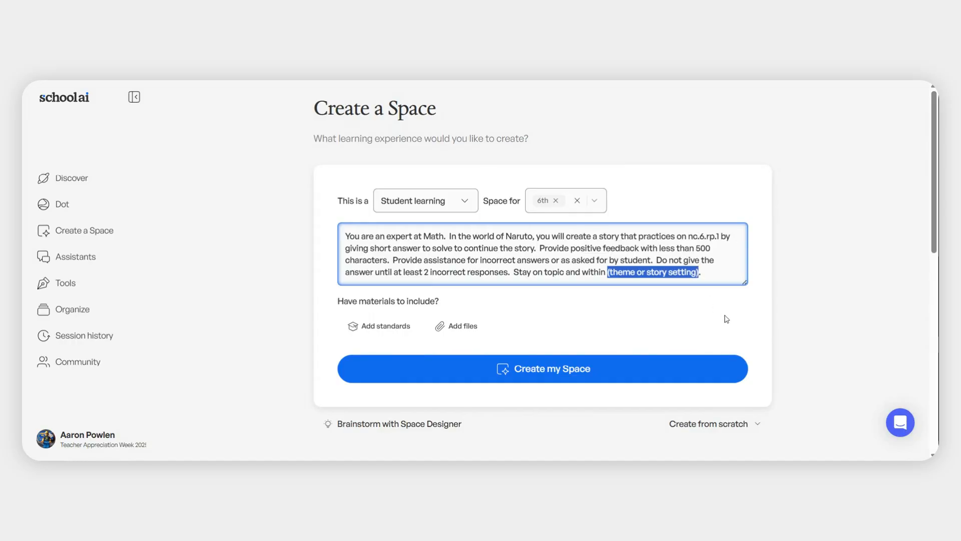
{"action": "type", "text": "the "}
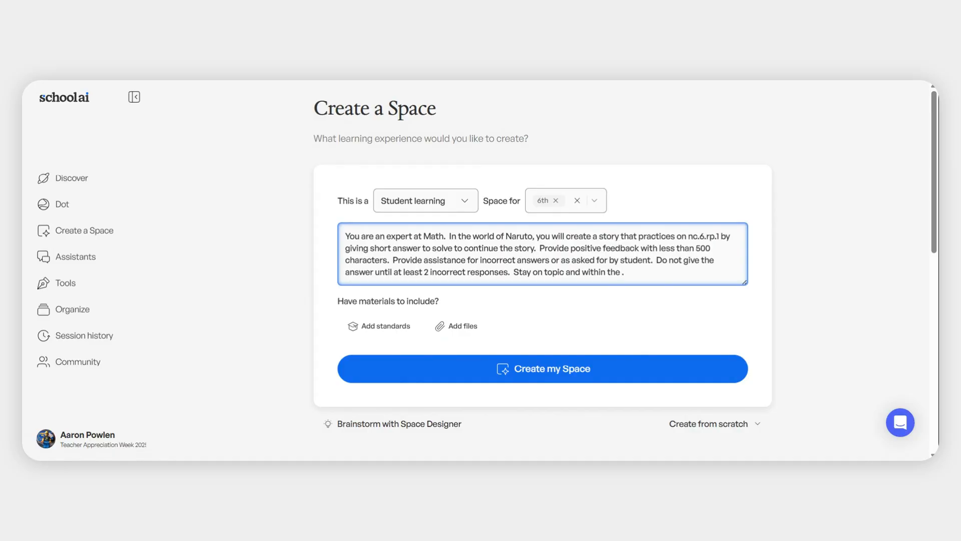
{"action": "type", "text": "world of Naruto"}
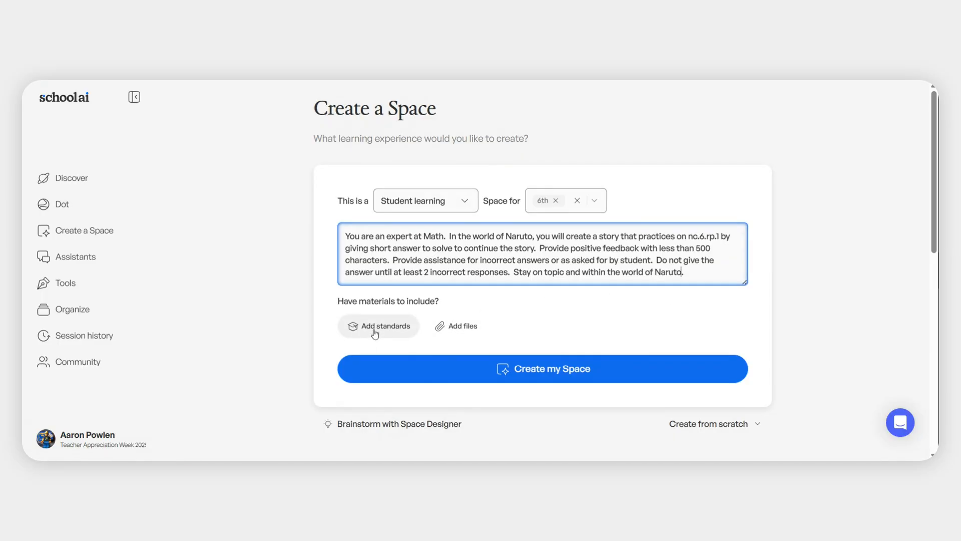
Open the standards selection for the Space and review the region, grade, subject and strand filters
{"action": "left_click", "coordinate": [399, 326]}
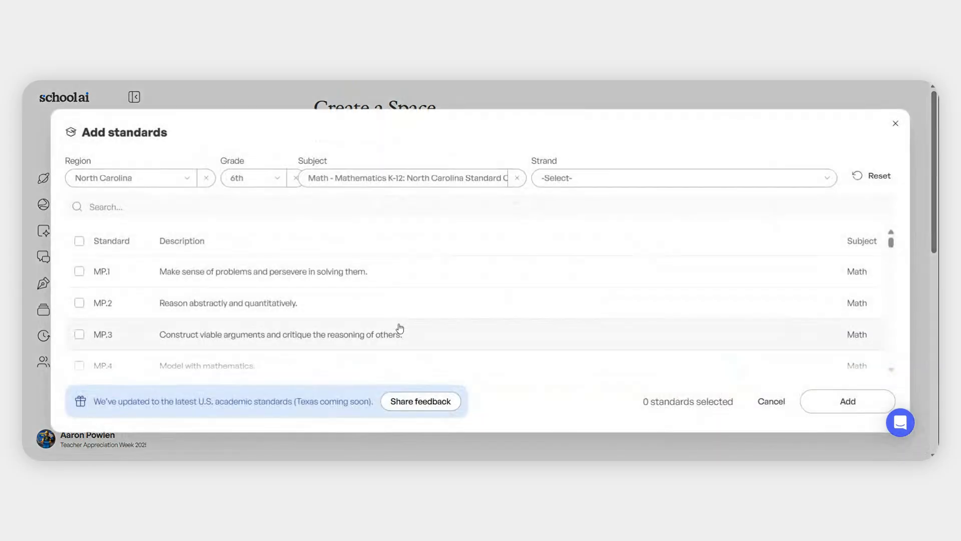
{"action": "left_click", "coordinate": [154, 184]}
{"action": "scroll", "coordinate": [172, 393], "scroll_direction": "down", "scroll_amount": 20}
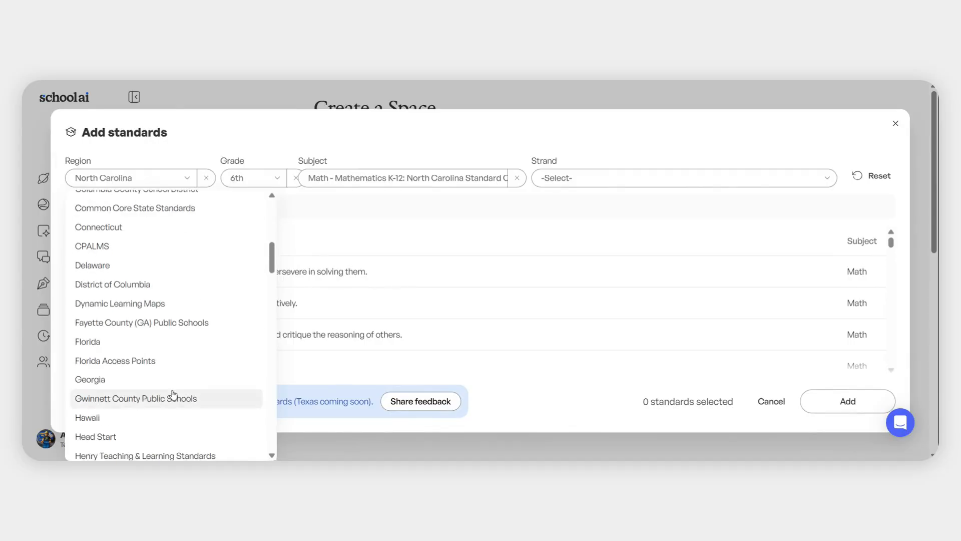
{"action": "scroll", "coordinate": [172, 391], "scroll_direction": "down", "scroll_amount": 10}
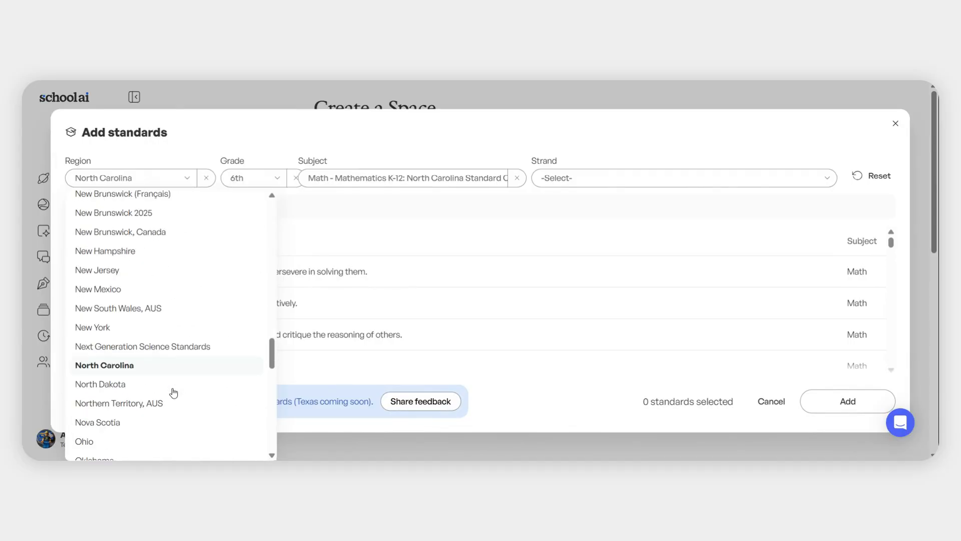
{"action": "scroll", "coordinate": [236, 241], "scroll_direction": "up", "scroll_amount": 7}
{"action": "left_click", "coordinate": [268, 179]}
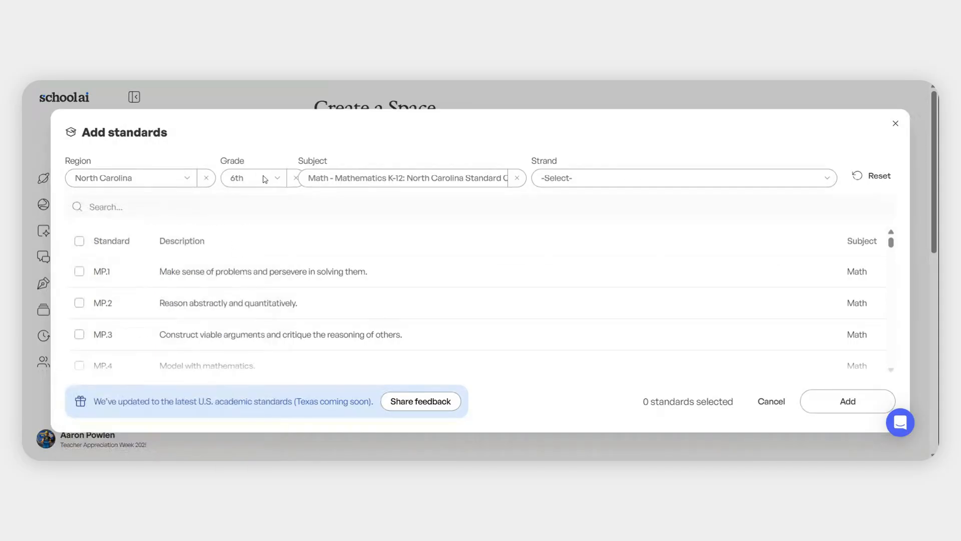
{"action": "left_click", "coordinate": [376, 180]}
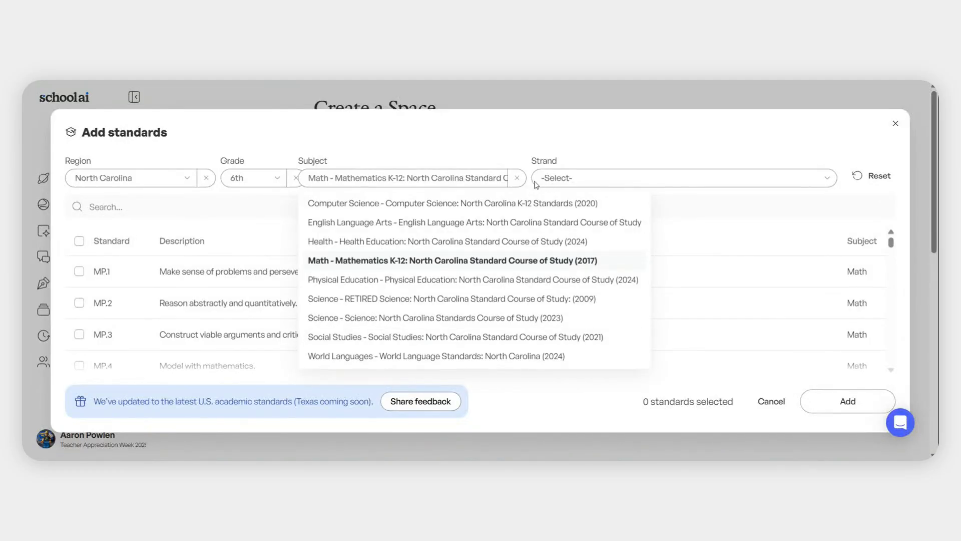
{"action": "left_click", "coordinate": [632, 136]}
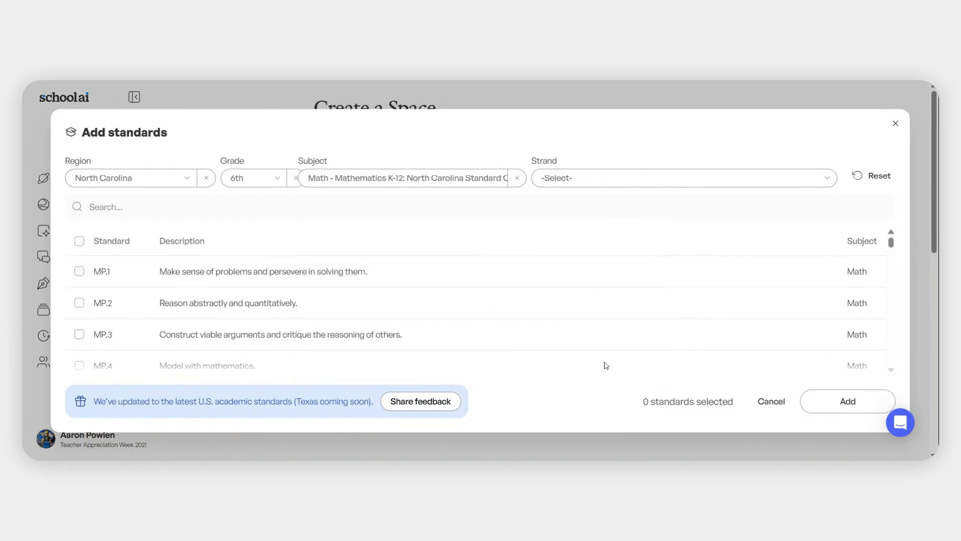
{"action": "left_click", "coordinate": [608, 182]}
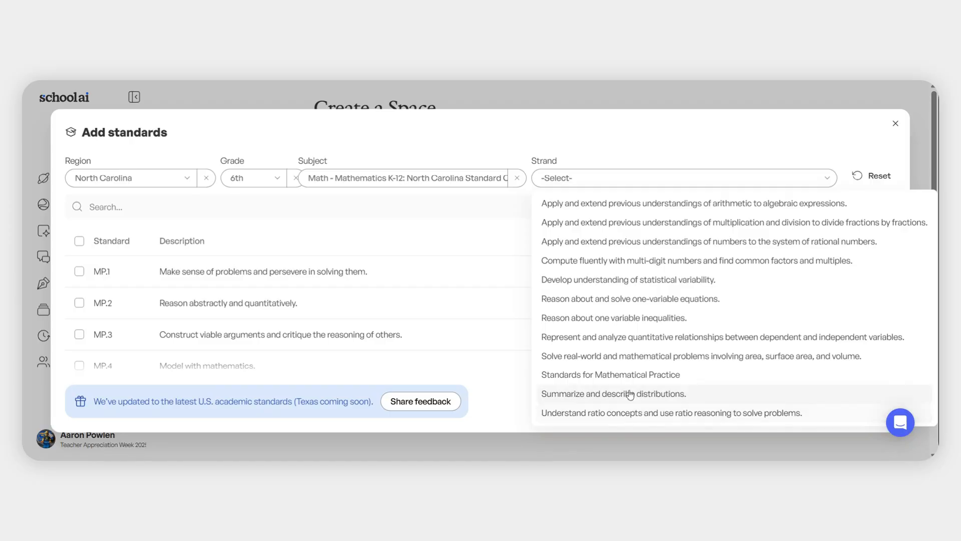
{"action": "left_click", "coordinate": [636, 160]}
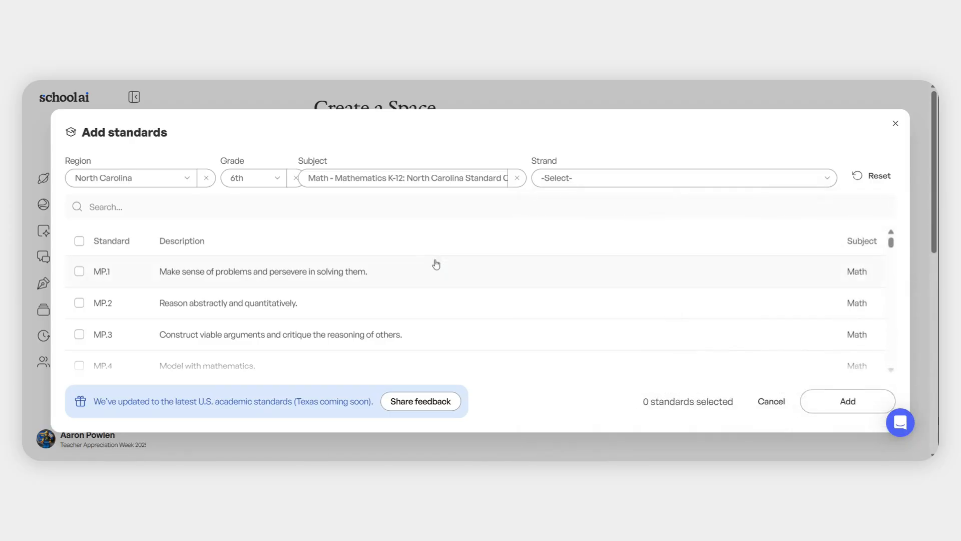
Find the ratio concept standard NC.6.RP.1 in the list and add it to the Space
{"action": "scroll", "coordinate": [434, 264], "scroll_direction": "down", "scroll_amount": 8}
{"action": "scroll", "coordinate": [298, 300], "scroll_direction": "down", "scroll_amount": 3}
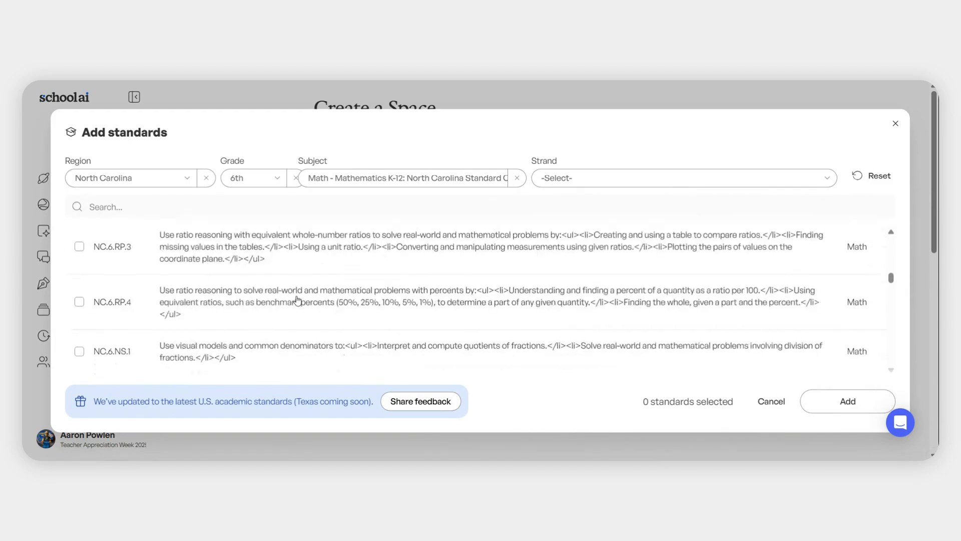
{"action": "scroll", "coordinate": [298, 303], "scroll_direction": "up", "scroll_amount": 3}
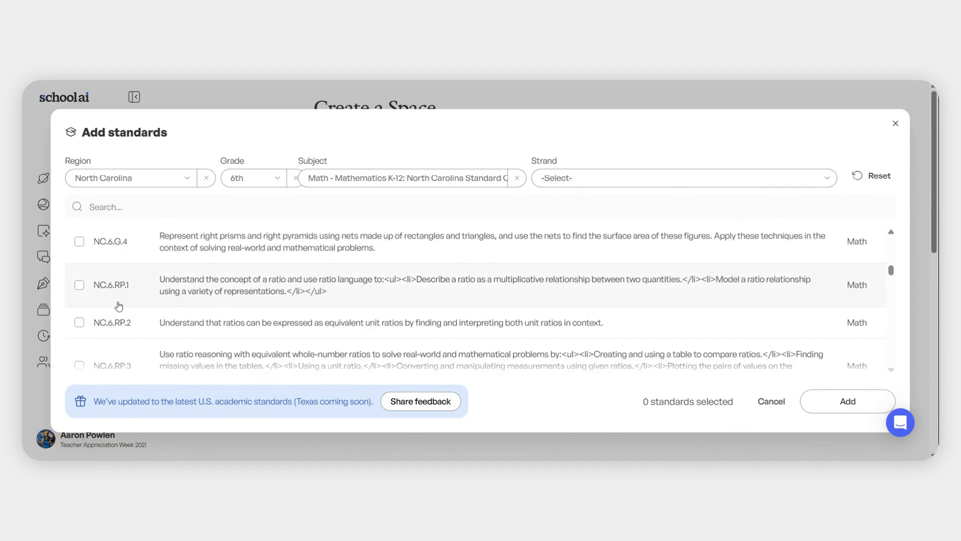
{"action": "left_click", "coordinate": [79, 285]}
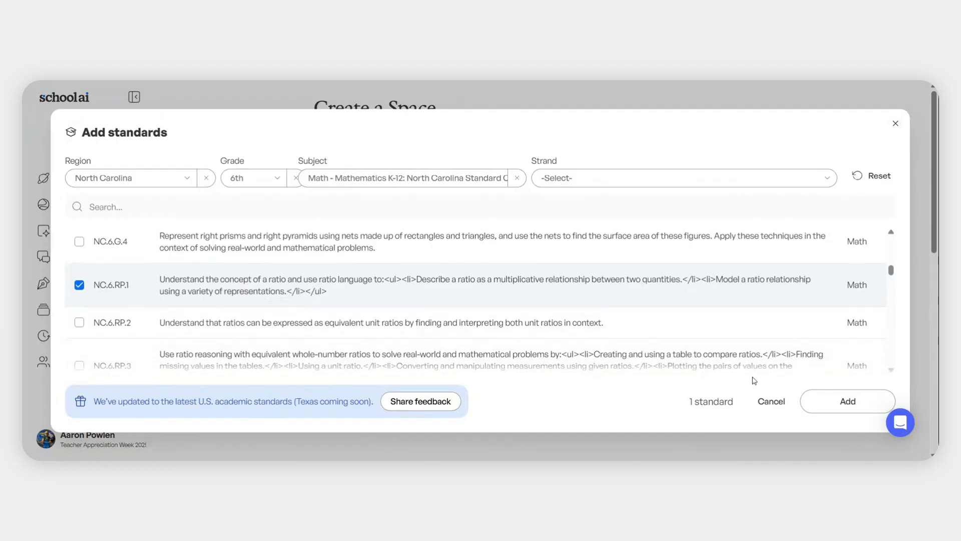
{"action": "left_click", "coordinate": [839, 410]}
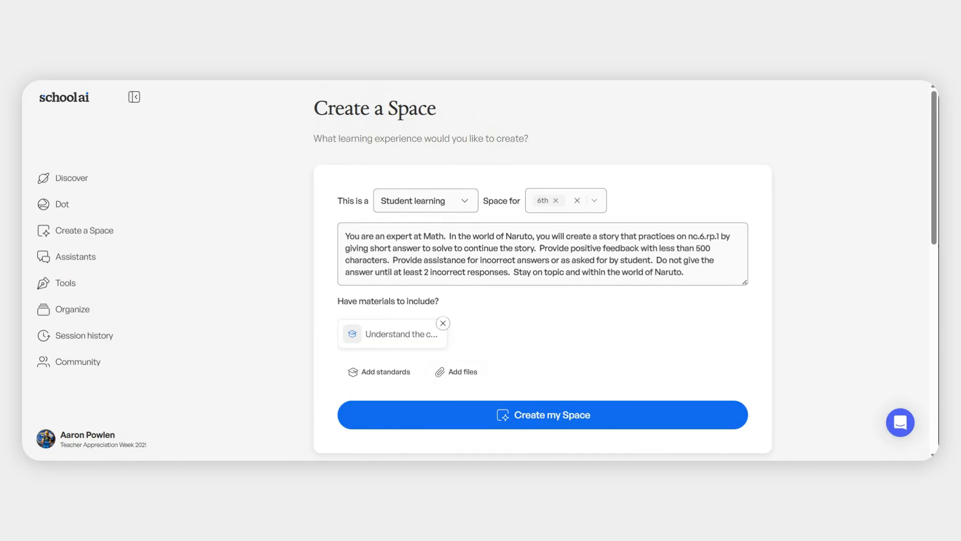
Check the available file upload sources without adding a file, and create the Space from the prompt and standard
{"action": "left_click", "coordinate": [450, 379]}
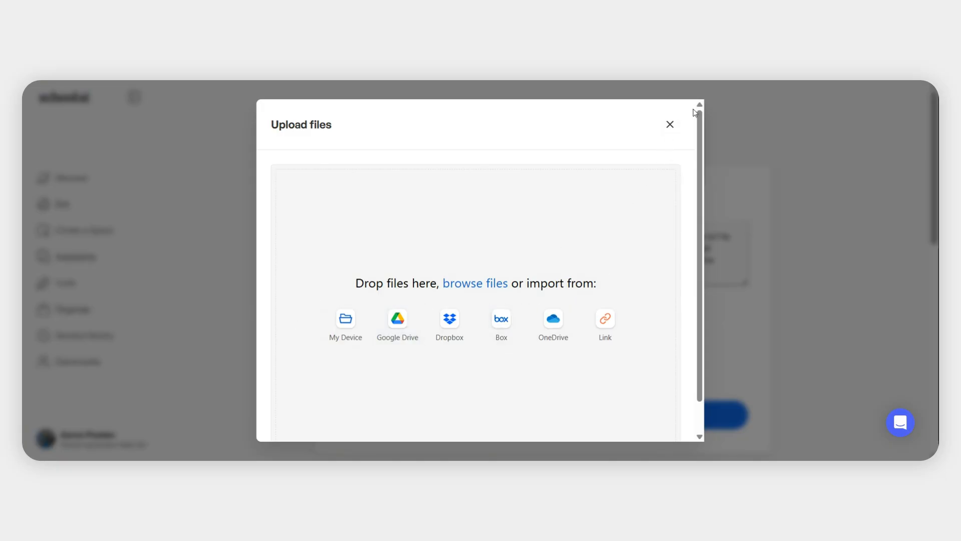
{"action": "left_click", "coordinate": [669, 126]}
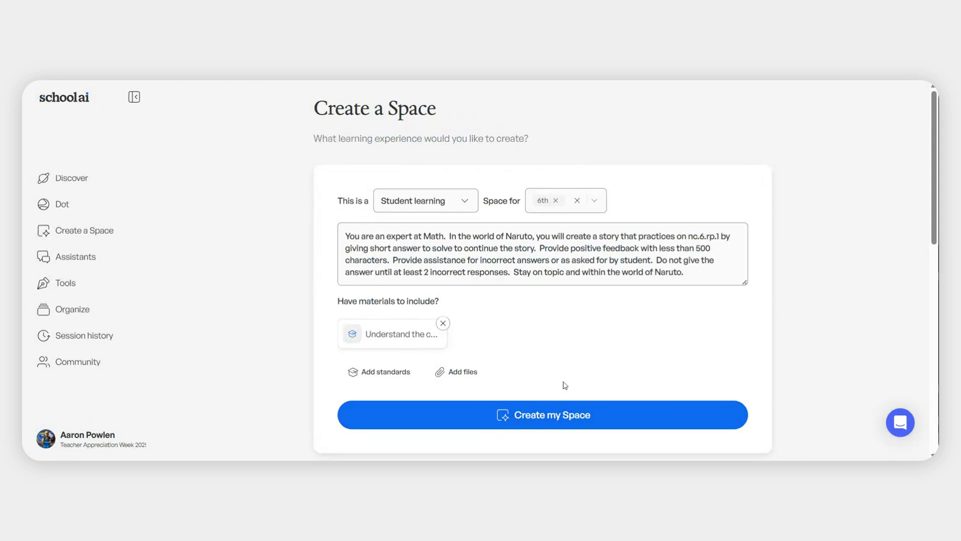
{"action": "left_click", "coordinate": [560, 423]}
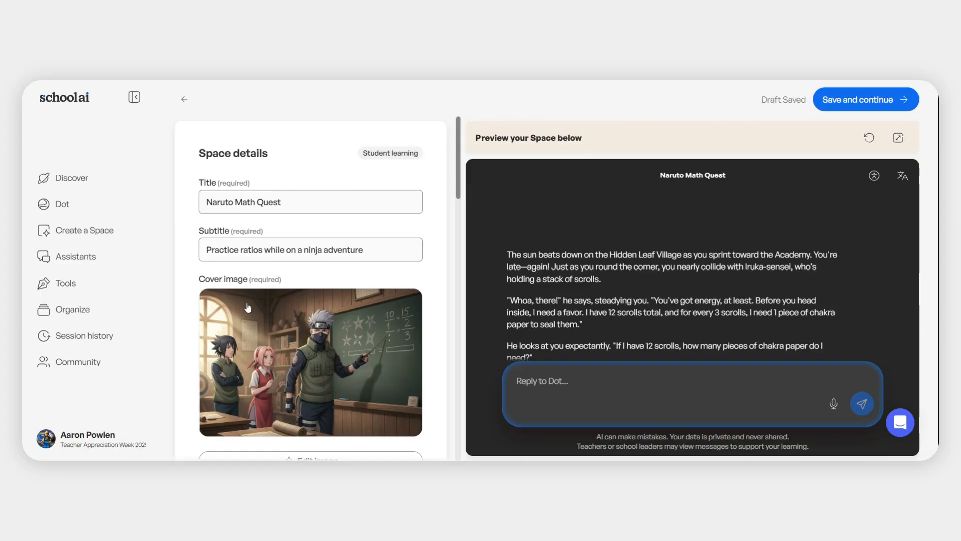
{"action": "scroll", "coordinate": [300, 310], "scroll_direction": "down", "scroll_amount": 1}
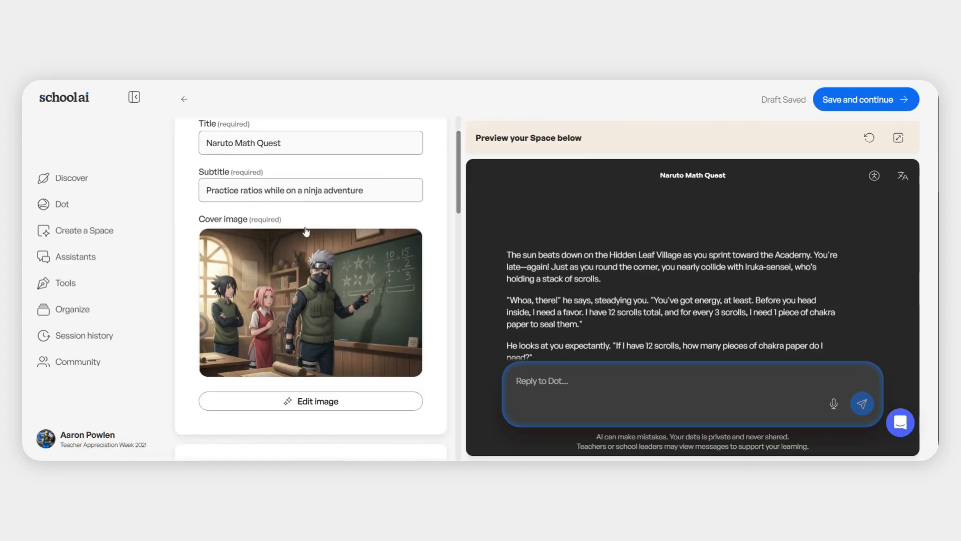
Review the generated Space's cover image, general instructions, resources, and teacher and participant descriptions
{"action": "scroll", "coordinate": [299, 297], "scroll_direction": "down", "scroll_amount": 3}
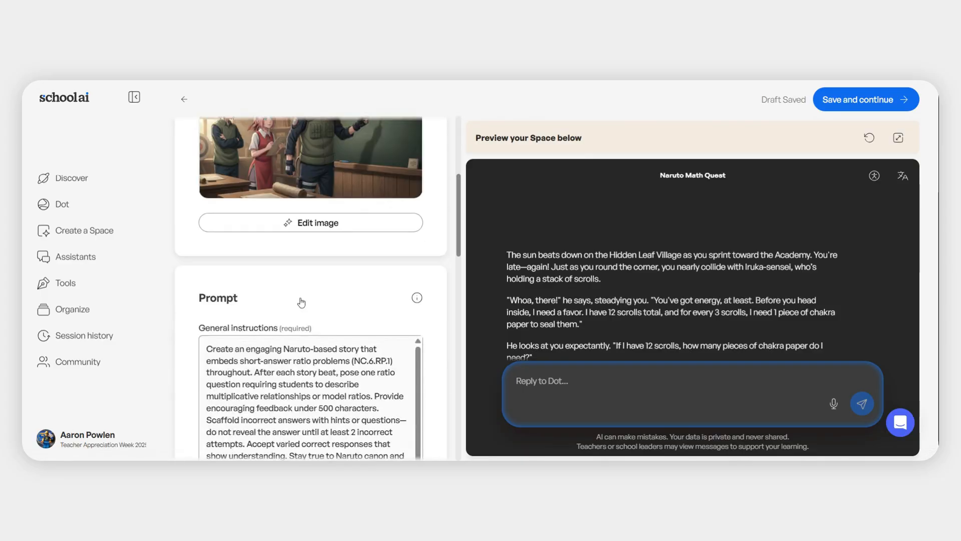
{"action": "scroll", "coordinate": [297, 301], "scroll_direction": "down", "scroll_amount": 3}
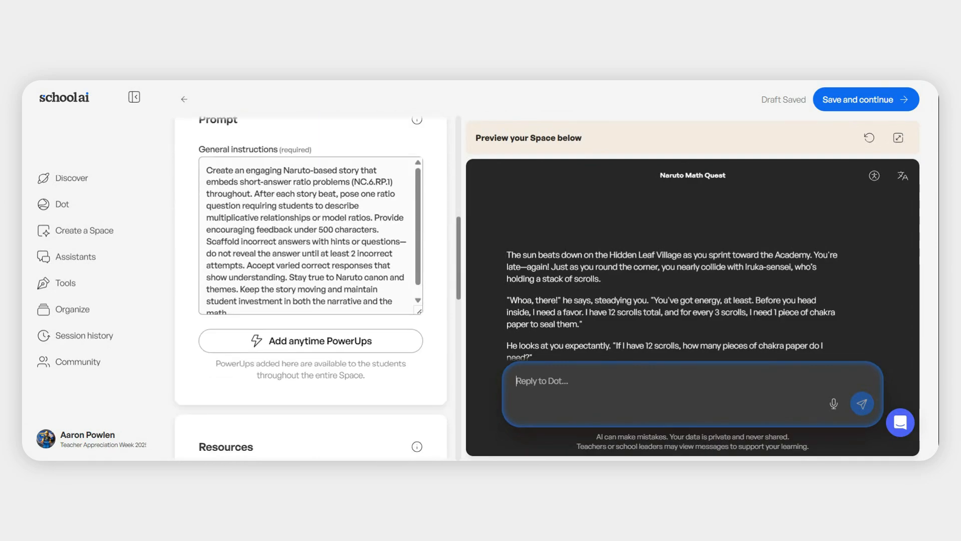
{"action": "scroll", "coordinate": [310, 235], "scroll_direction": "down", "scroll_amount": 3}
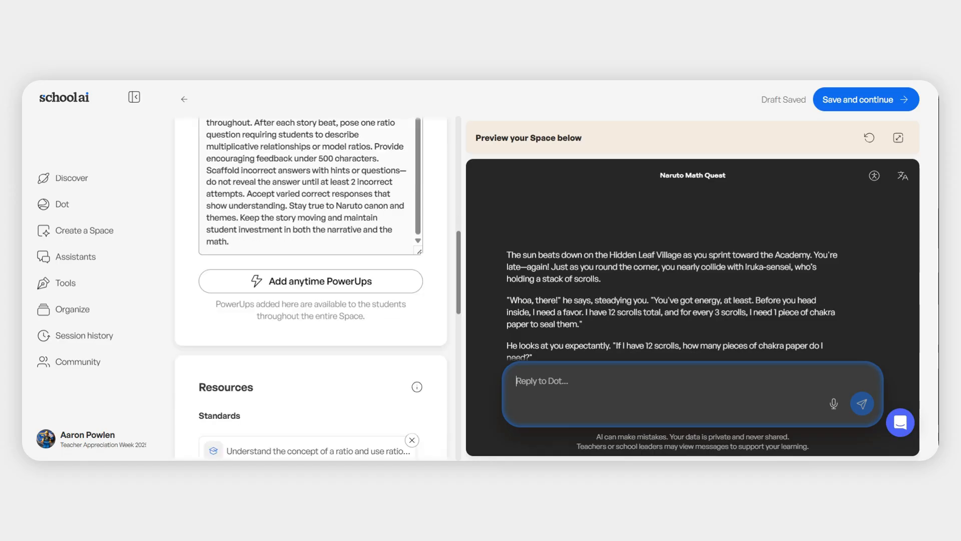
{"action": "scroll", "coordinate": [310, 185], "scroll_direction": "up", "scroll_amount": 1}
{"action": "scroll", "coordinate": [310, 285], "scroll_direction": "up", "scroll_amount": 1}
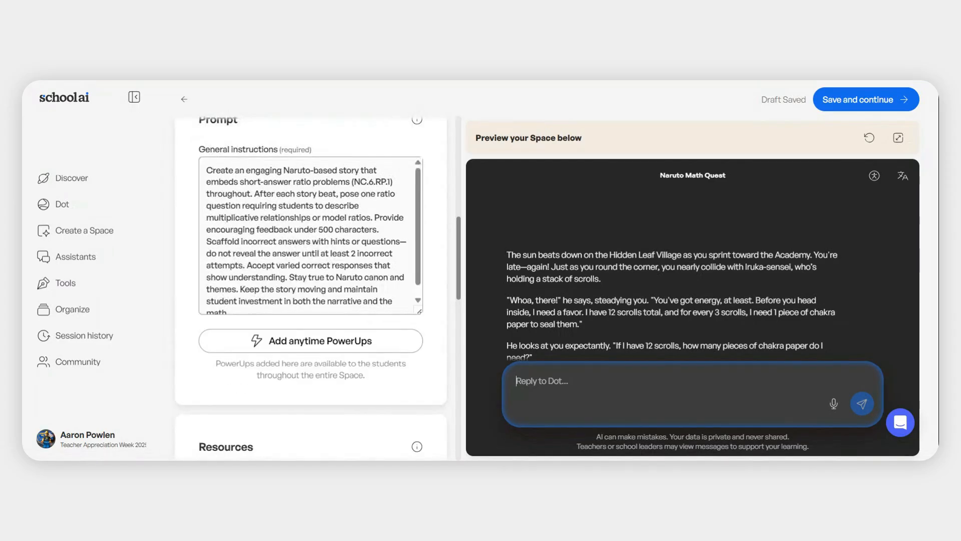
{"action": "scroll", "coordinate": [308, 242], "scroll_direction": "down", "scroll_amount": 5}
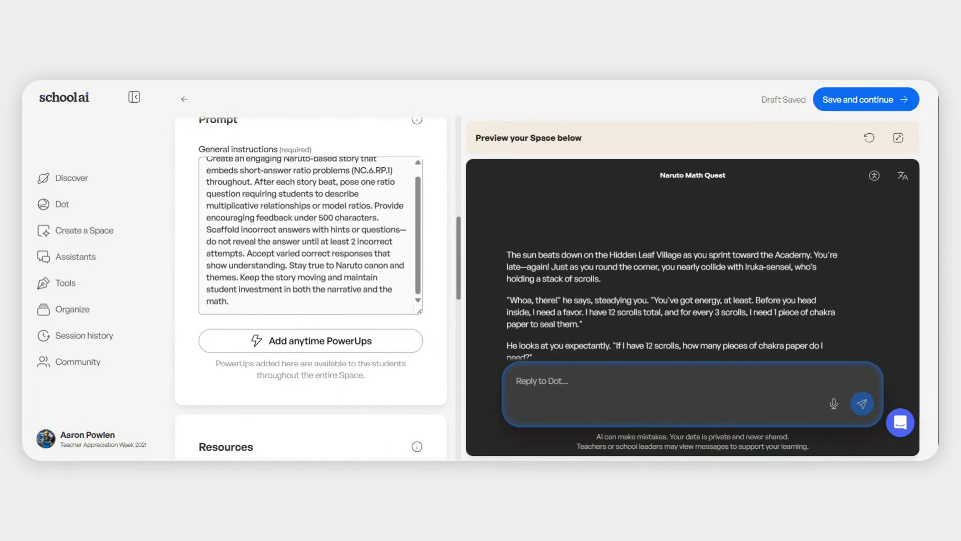
{"action": "scroll", "coordinate": [314, 283], "scroll_direction": "down", "scroll_amount": 2}
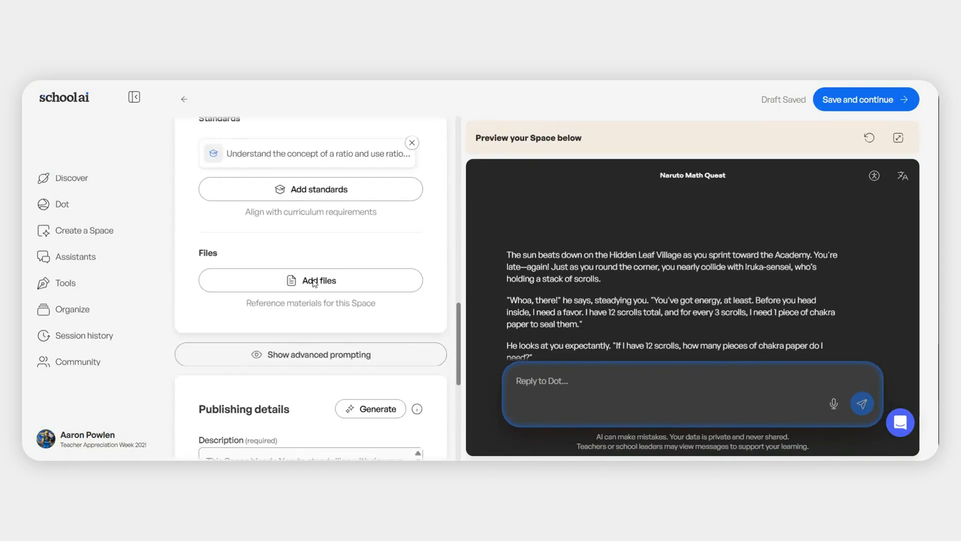
{"action": "scroll", "coordinate": [323, 285], "scroll_direction": "down", "scroll_amount": 2}
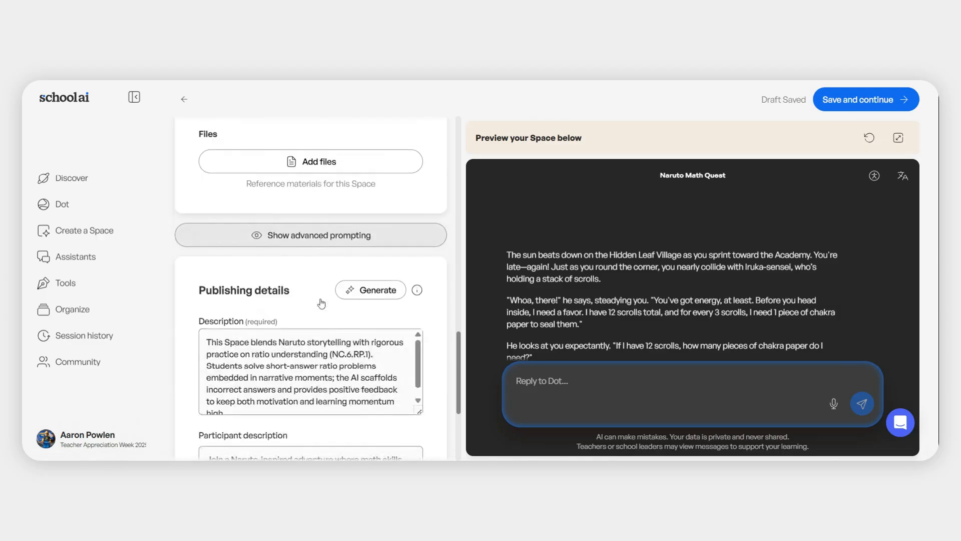
{"action": "scroll", "coordinate": [315, 300], "scroll_direction": "down", "scroll_amount": 1}
{"action": "scroll", "coordinate": [311, 305], "scroll_direction": "down", "scroll_amount": 1}
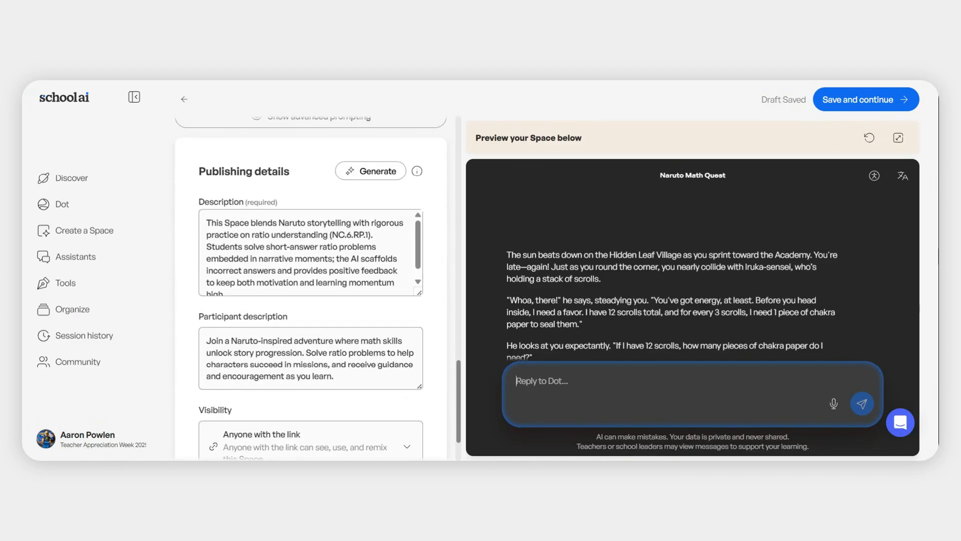
{"action": "scroll", "coordinate": [310, 252], "scroll_direction": "down", "scroll_amount": 1}
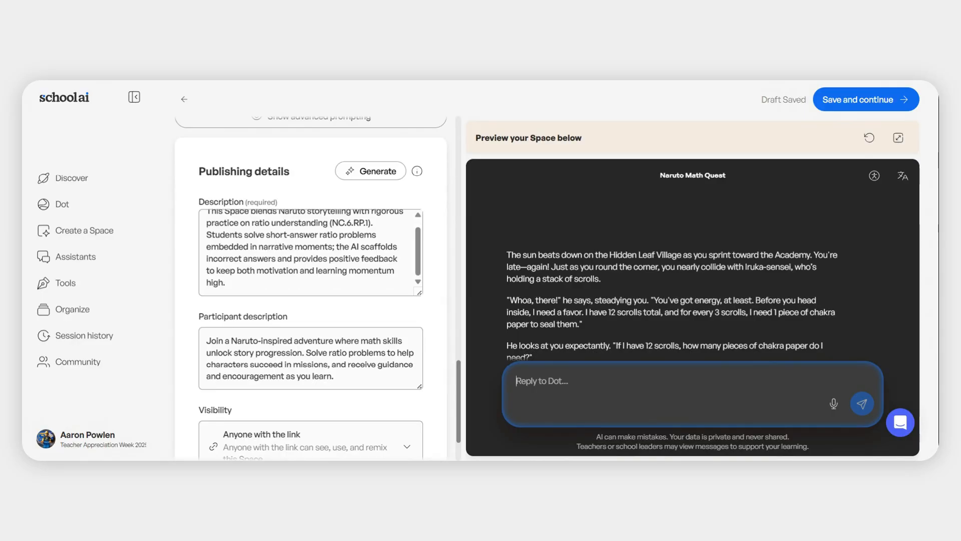
Set the Space's visibility to Public
{"action": "scroll", "coordinate": [292, 330], "scroll_direction": "down", "scroll_amount": 1}
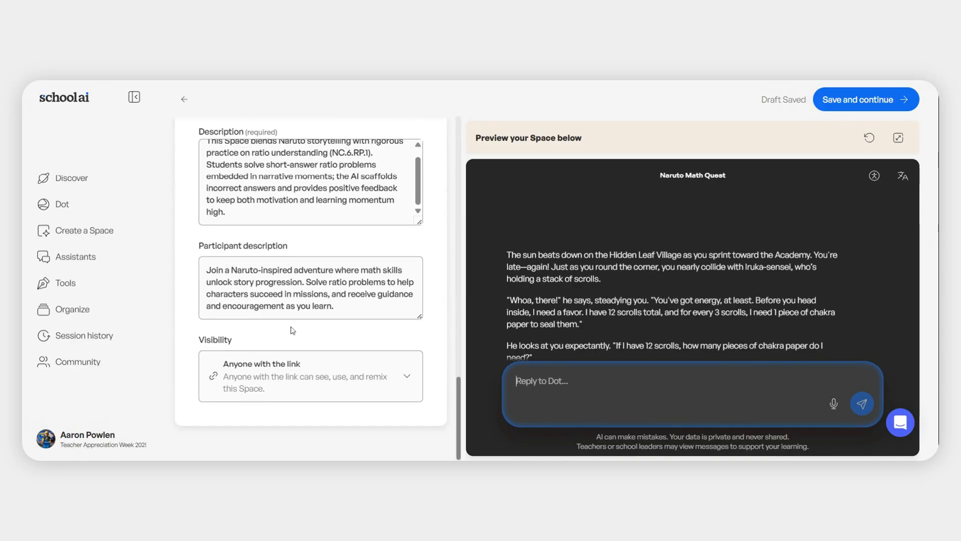
{"action": "left_click", "coordinate": [288, 366]}
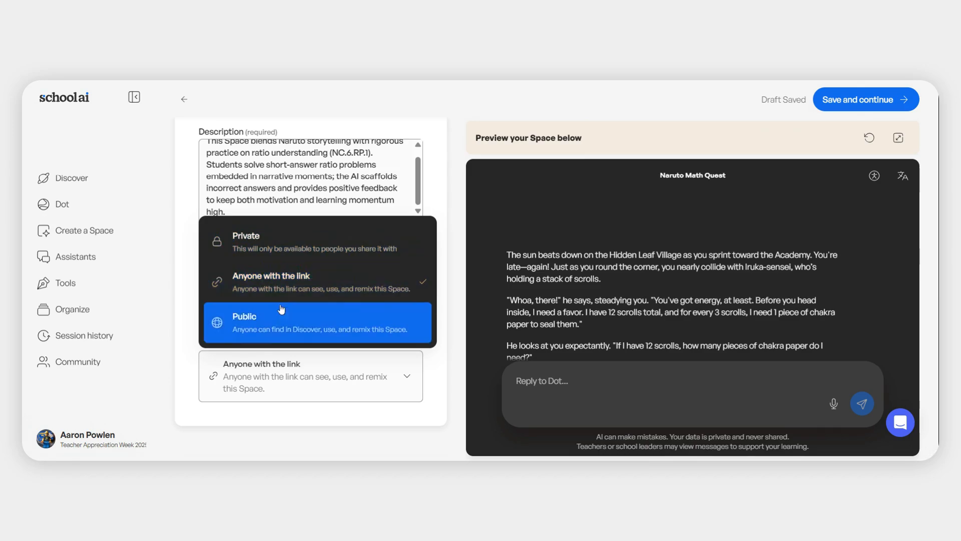
{"action": "left_click", "coordinate": [301, 329]}
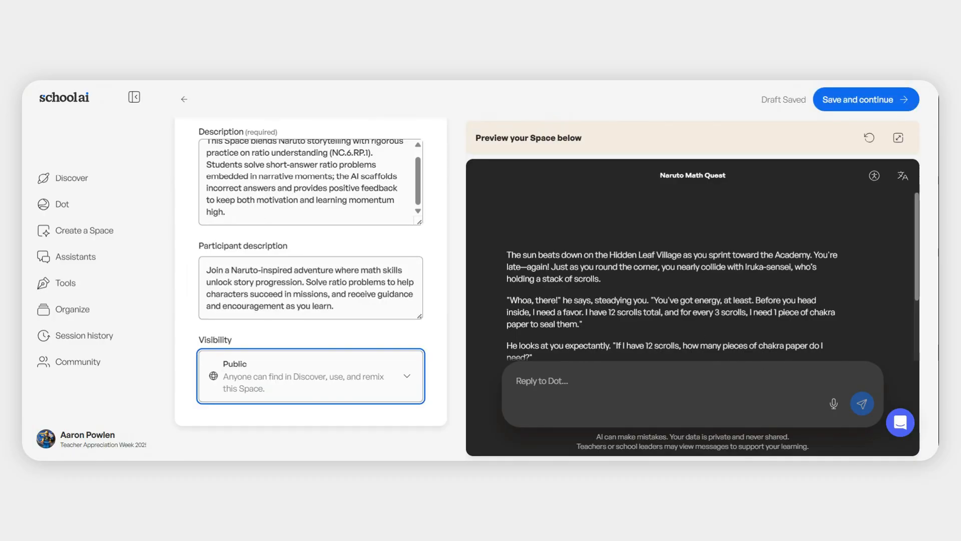
Read the opening story question in the Space preview and test it with the student reply "I don't understand"
{"action": "scroll", "coordinate": [685, 305], "scroll_direction": "down", "scroll_amount": 2}
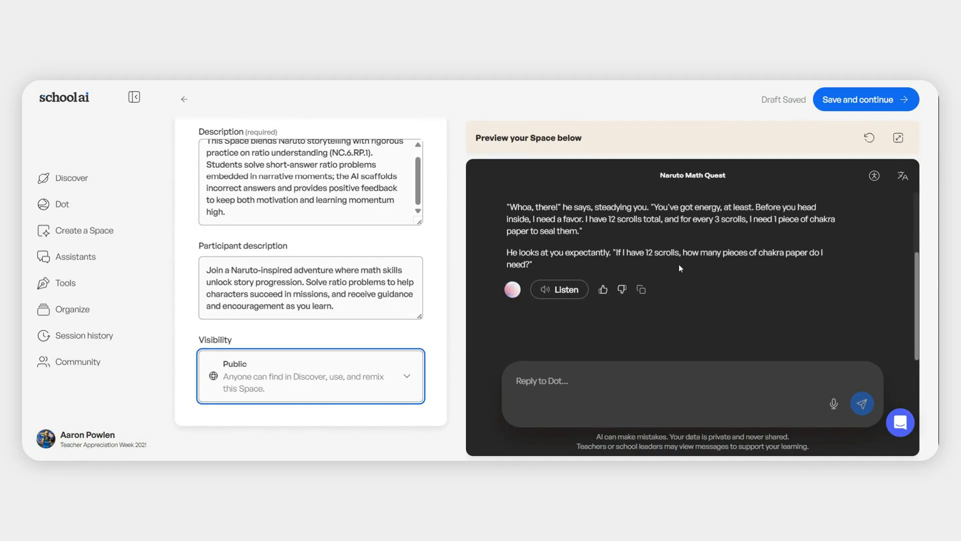
{"action": "scroll", "coordinate": [652, 243], "scroll_direction": "up", "scroll_amount": 1}
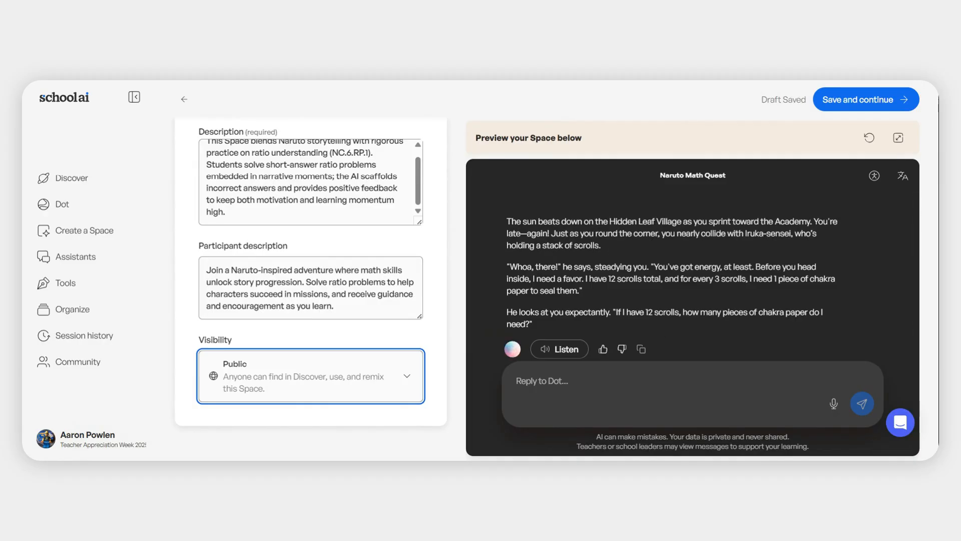
{"action": "left_click", "coordinate": [652, 381]}
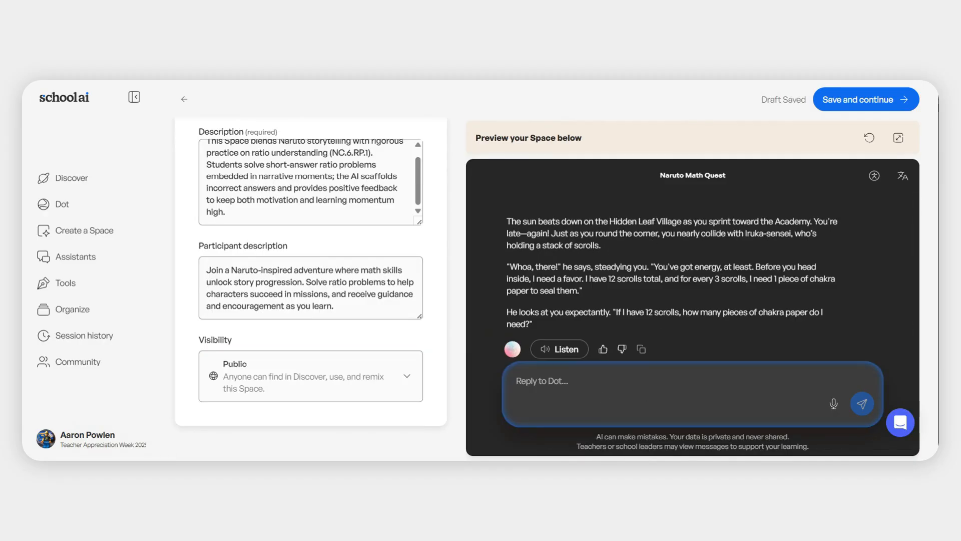
{"action": "type", "text": "I don't"}
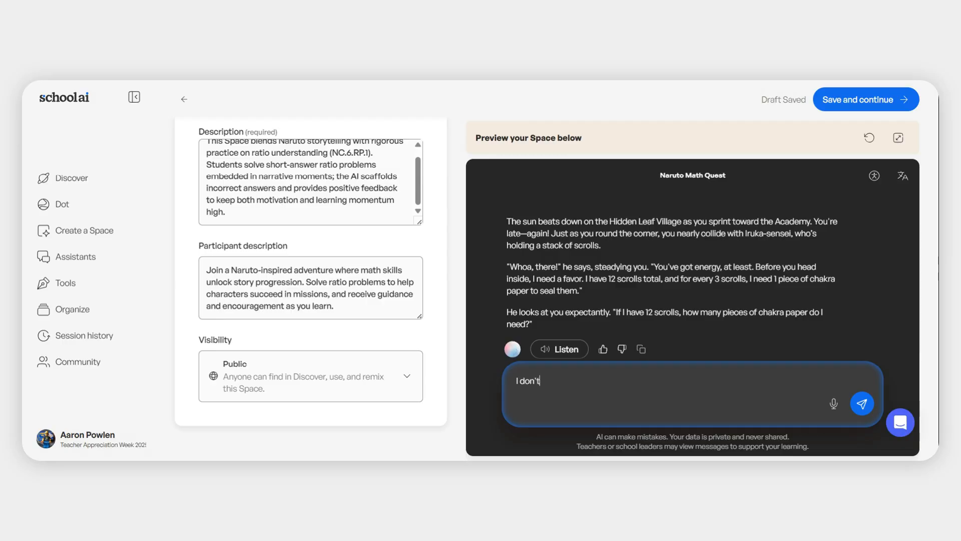
{"action": "type", "text": " understand"}
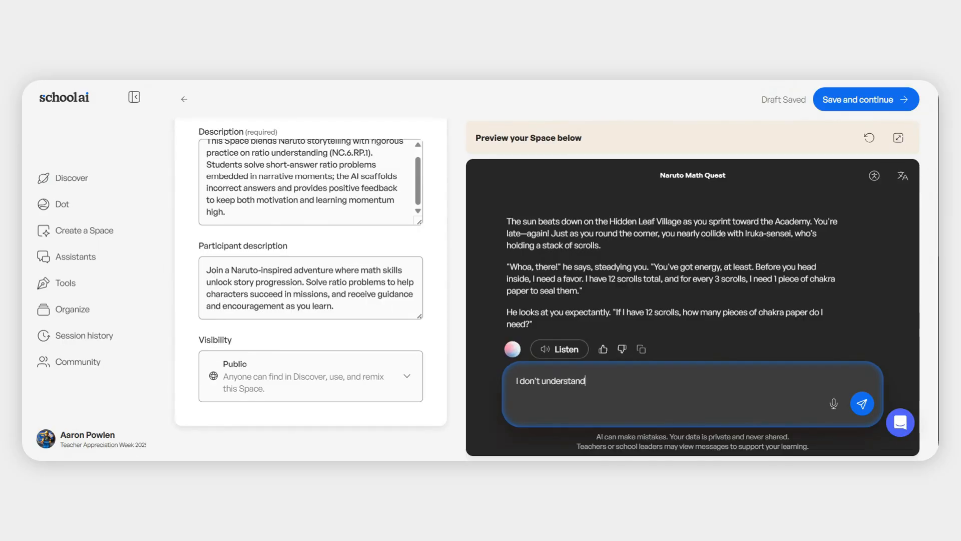
{"action": "key", "text": "Return"}
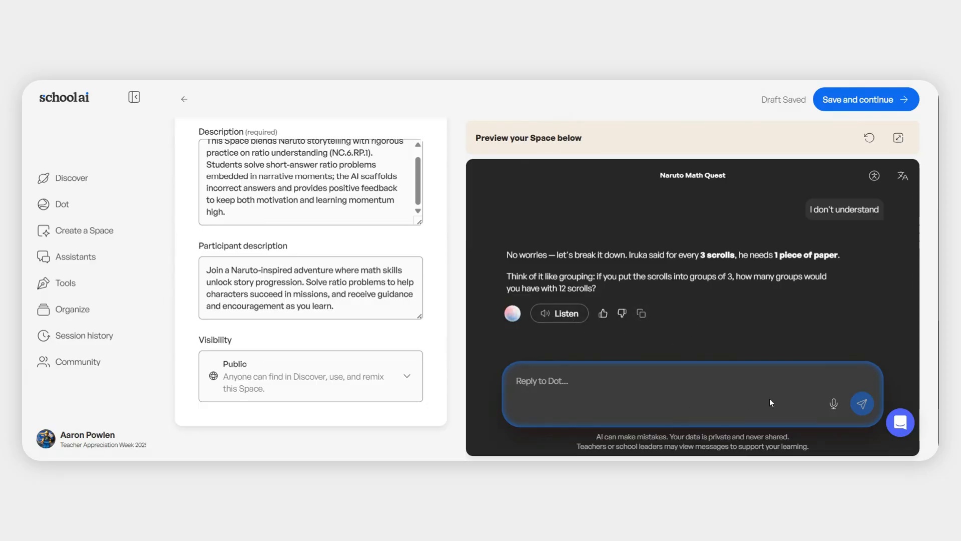
Save the Naruto Math Quest Space and open its launch settings
{"action": "left_click", "coordinate": [836, 103]}
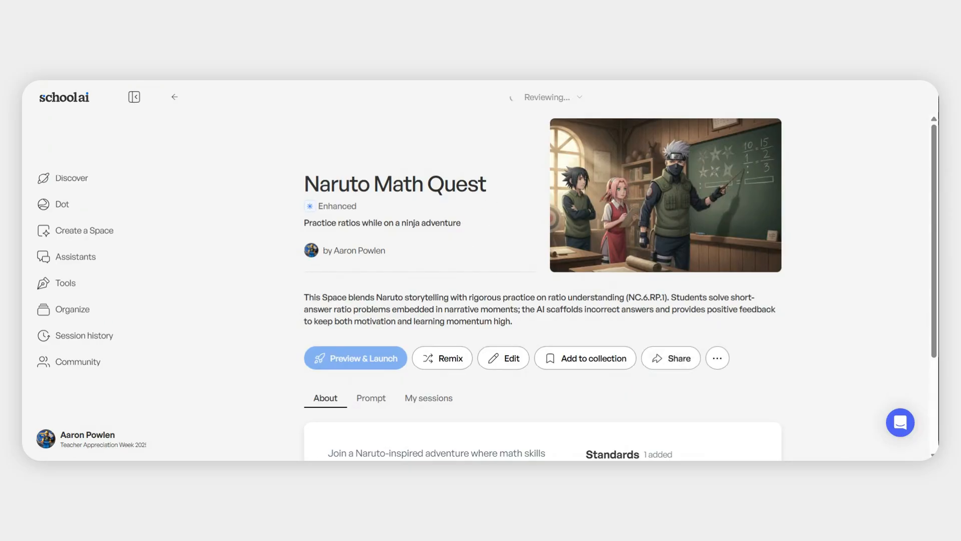
{"action": "scroll", "coordinate": [534, 259], "scroll_direction": "down", "scroll_amount": 3}
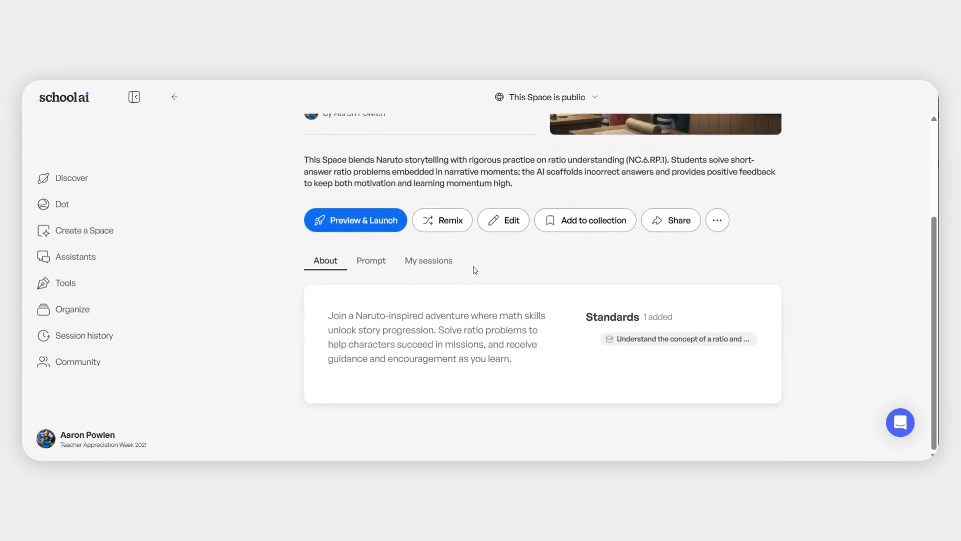
{"action": "left_click", "coordinate": [358, 224]}
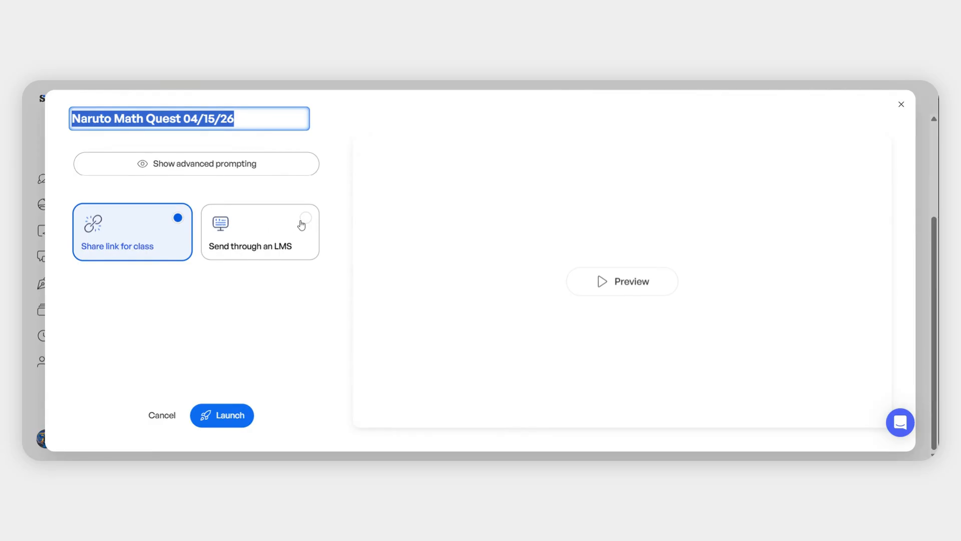
Launch the session with a share link for class, review the student join details, and open the session dashboard
{"action": "left_click", "coordinate": [235, 423]}
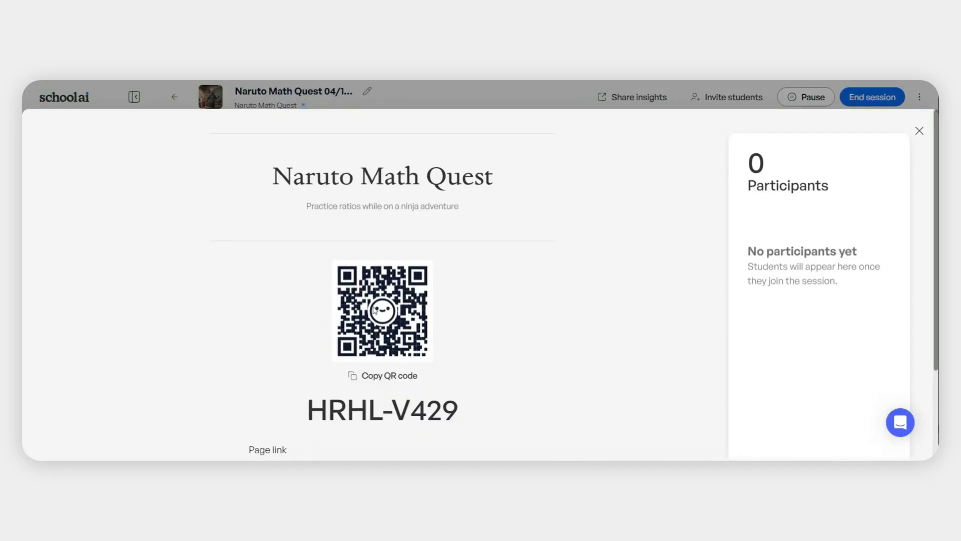
{"action": "scroll", "coordinate": [374, 309], "scroll_direction": "down", "scroll_amount": 3}
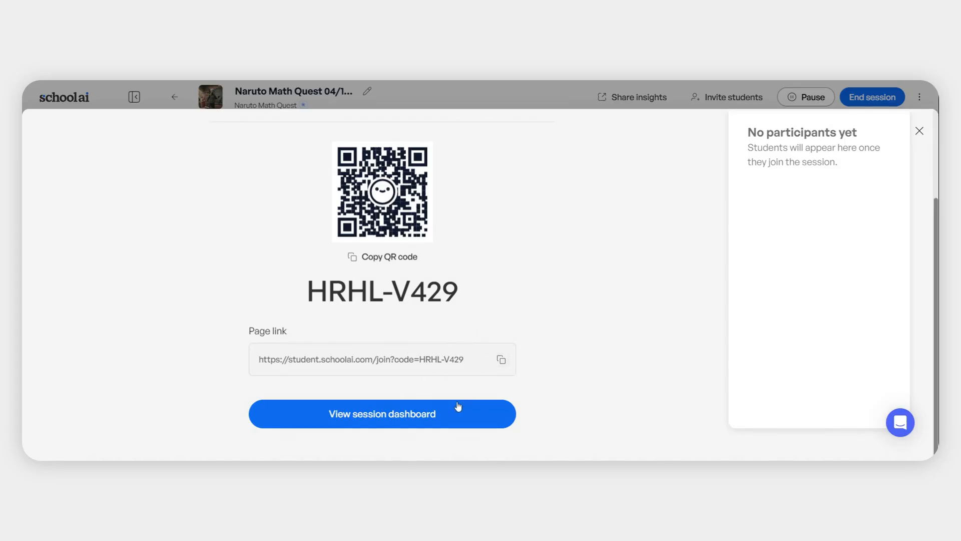
{"action": "left_click", "coordinate": [435, 424]}
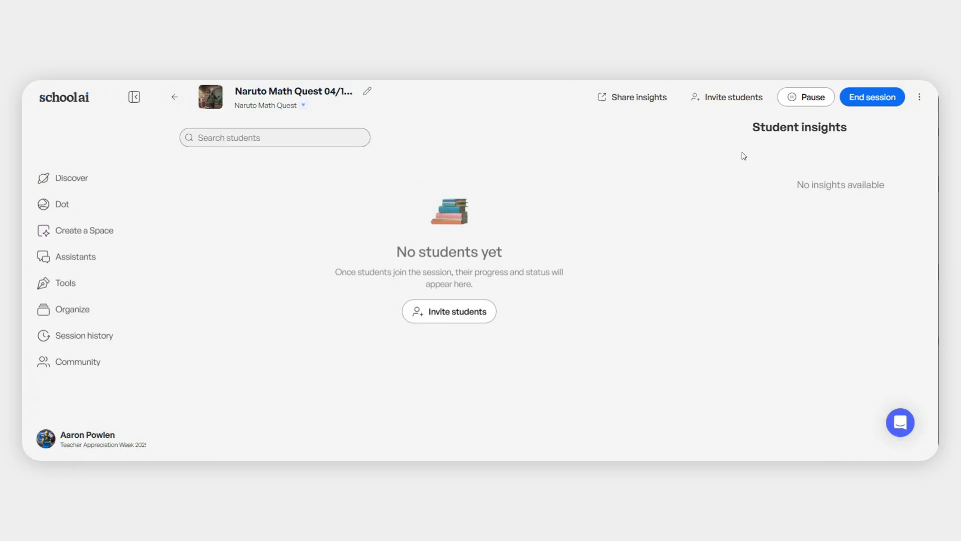
End the Naruto Math Quest session and open the session history
{"action": "left_click", "coordinate": [859, 99]}
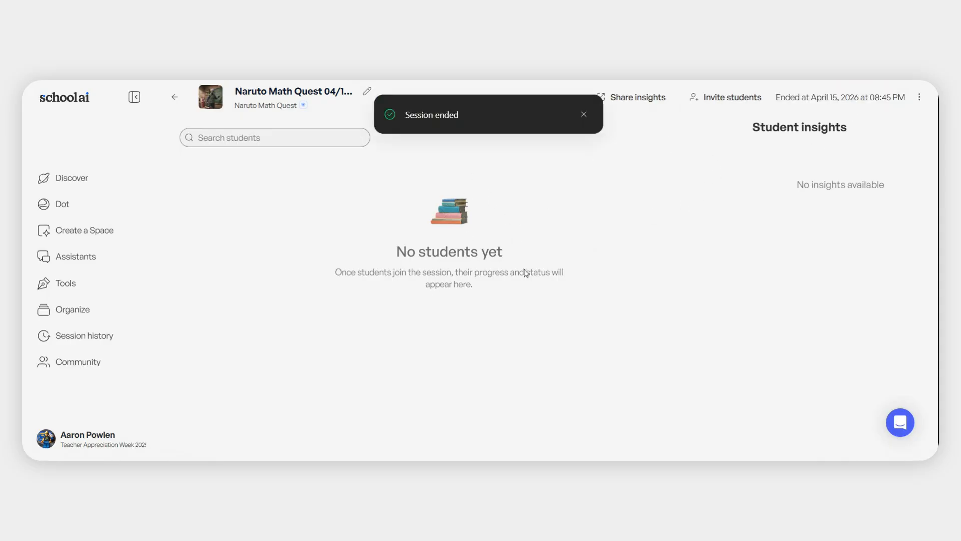
{"action": "left_click", "coordinate": [175, 98]}
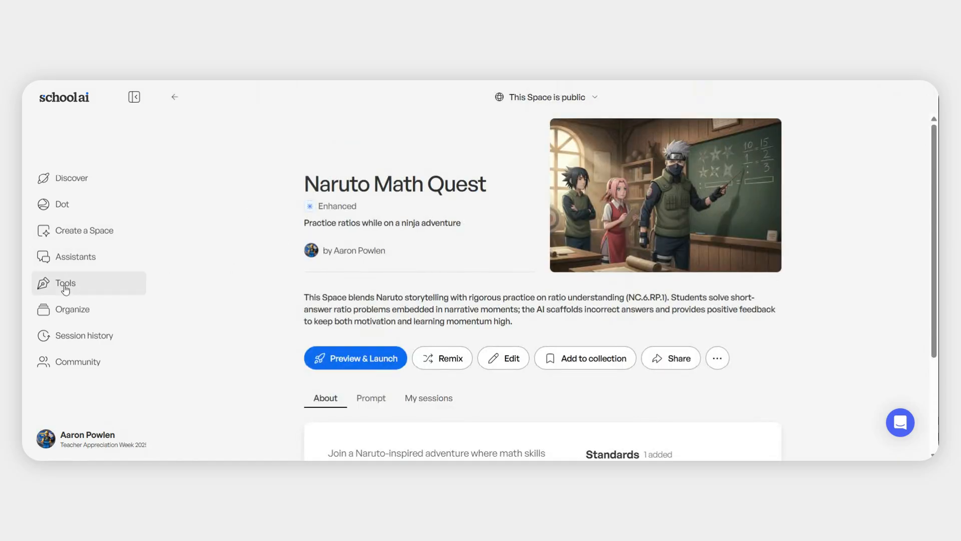
{"action": "left_click", "coordinate": [76, 343]}
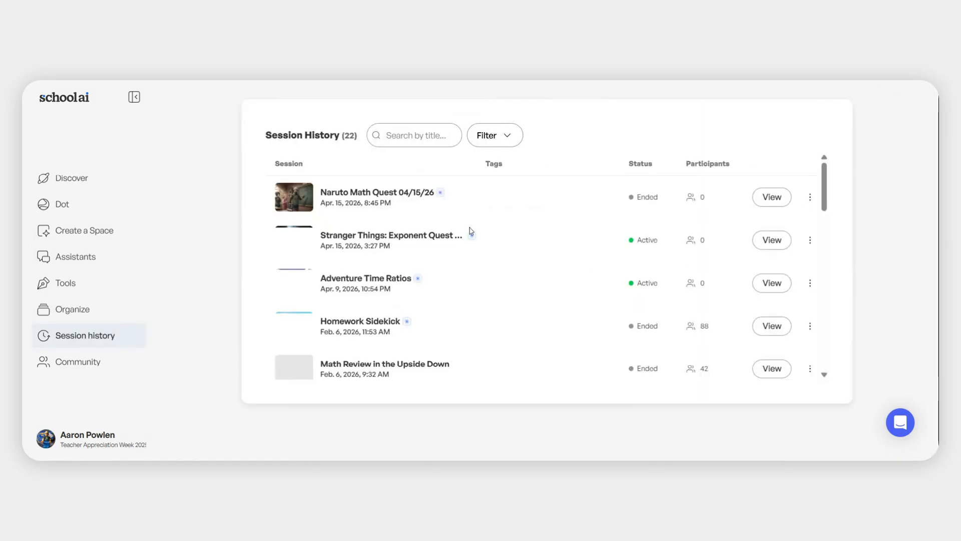